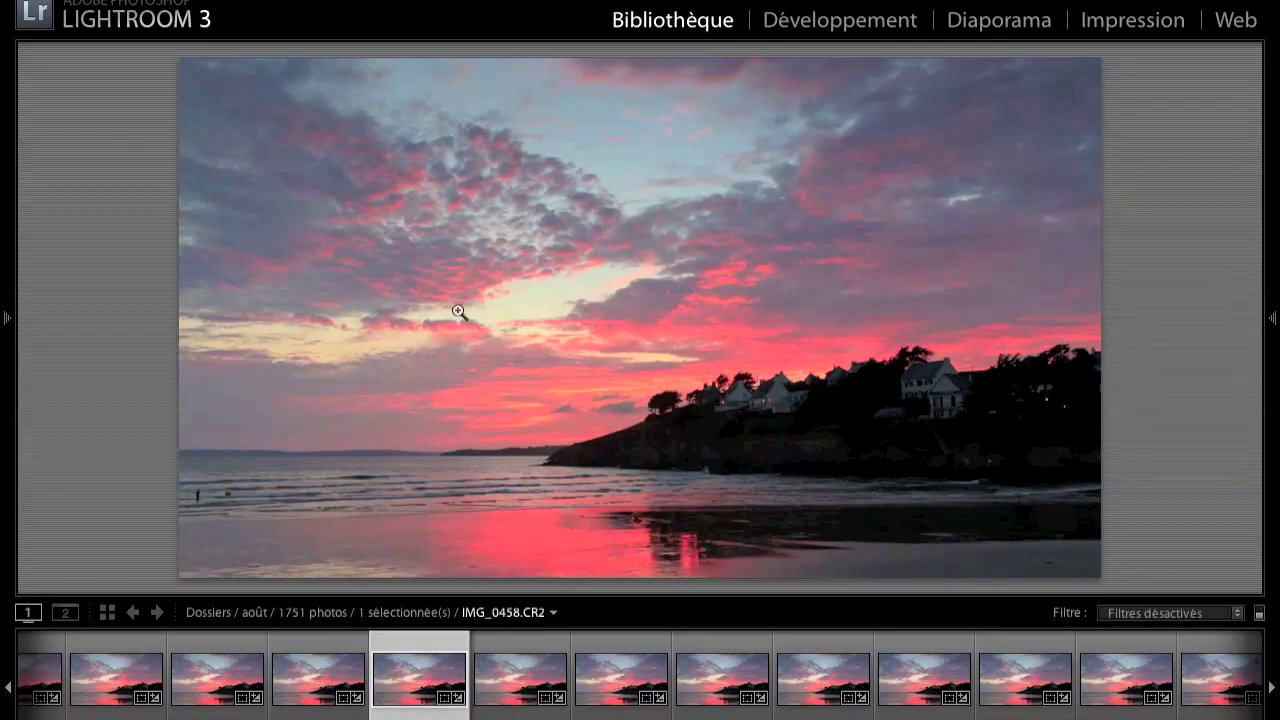
Open the Export dialog for the sunset photo IMG_0458.
right_click(416, 685)
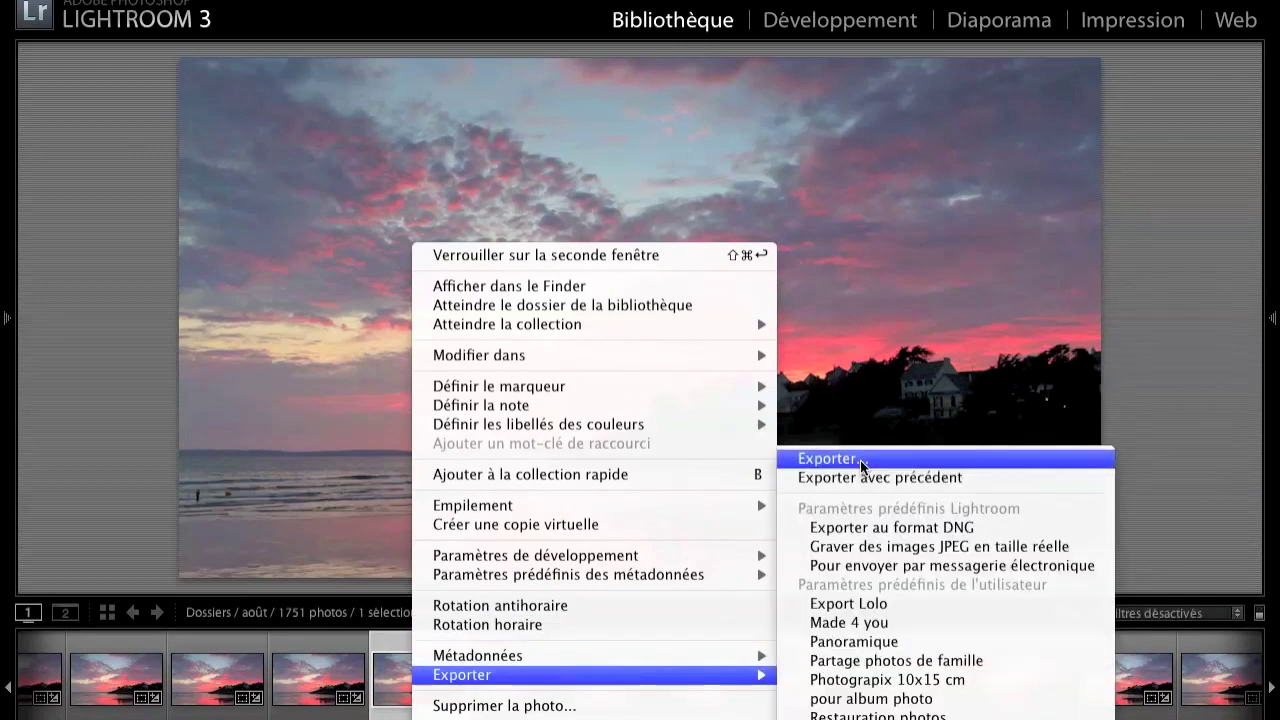
click(861, 465)
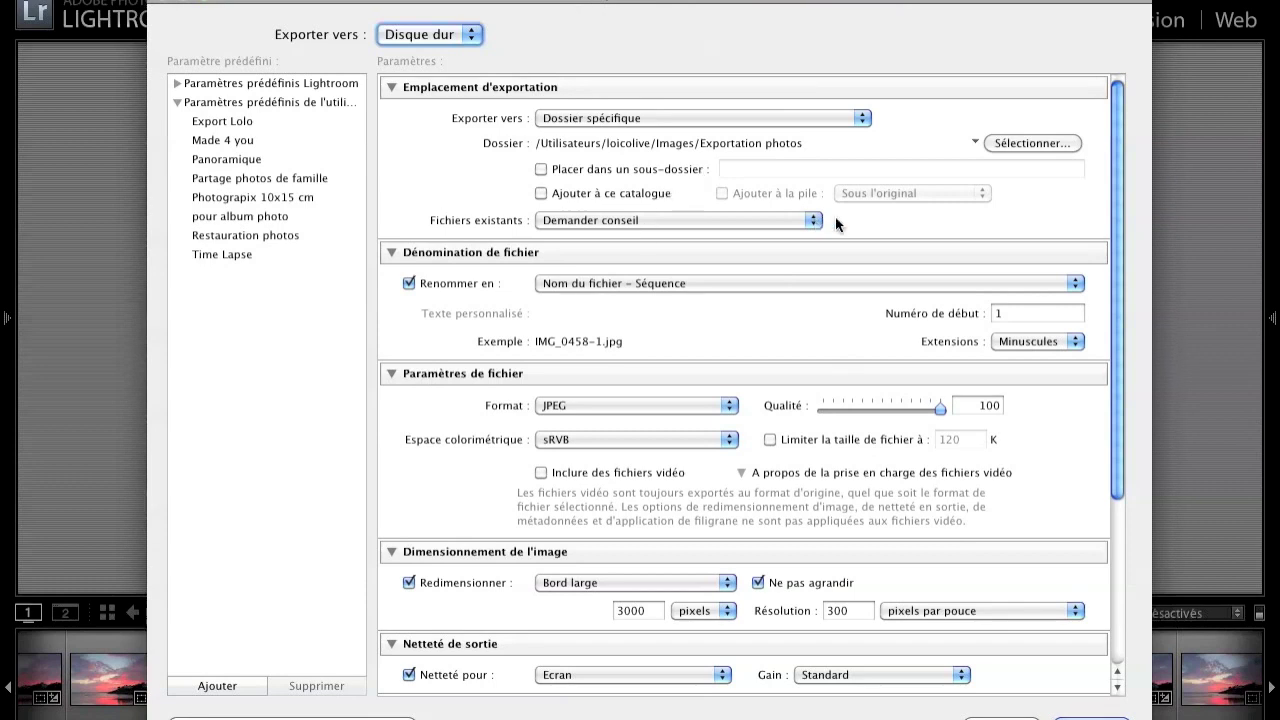
drag(1118, 161, 1123, 337)
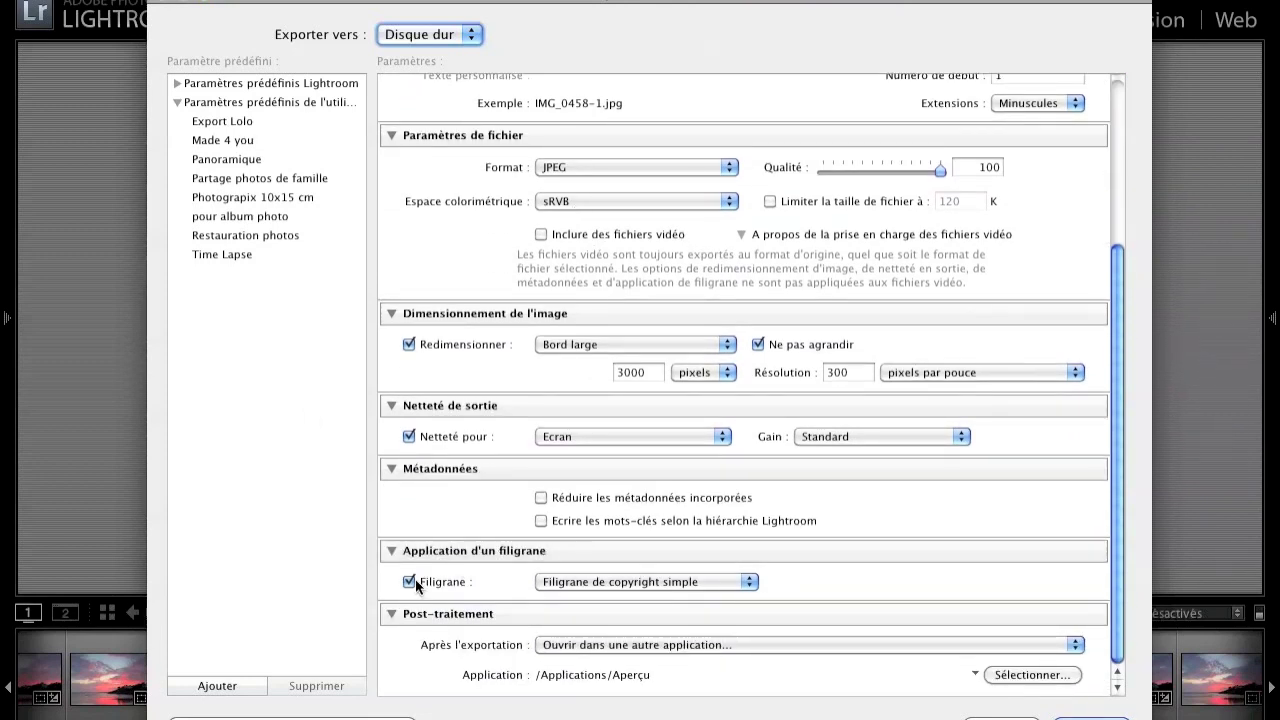
Enable watermarking on the export and select the Photograpix watermark preset.
click(409, 581)
click(409, 583)
click(746, 580)
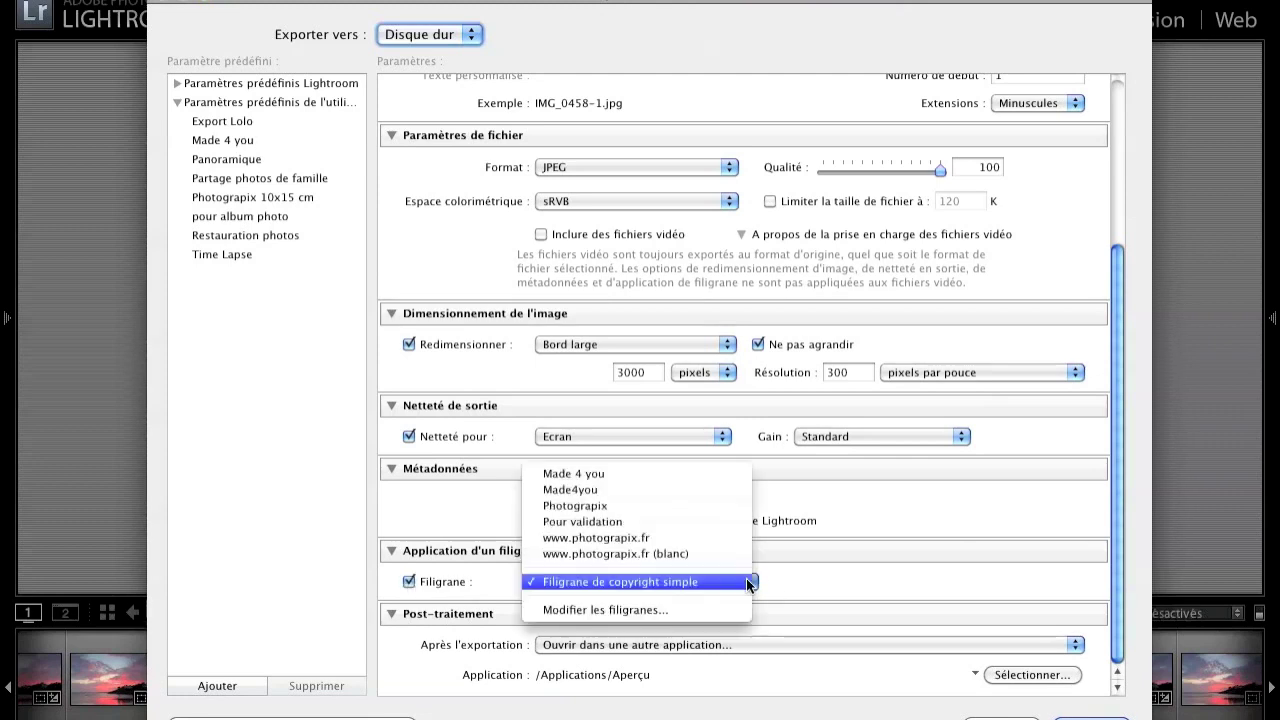
click(576, 506)
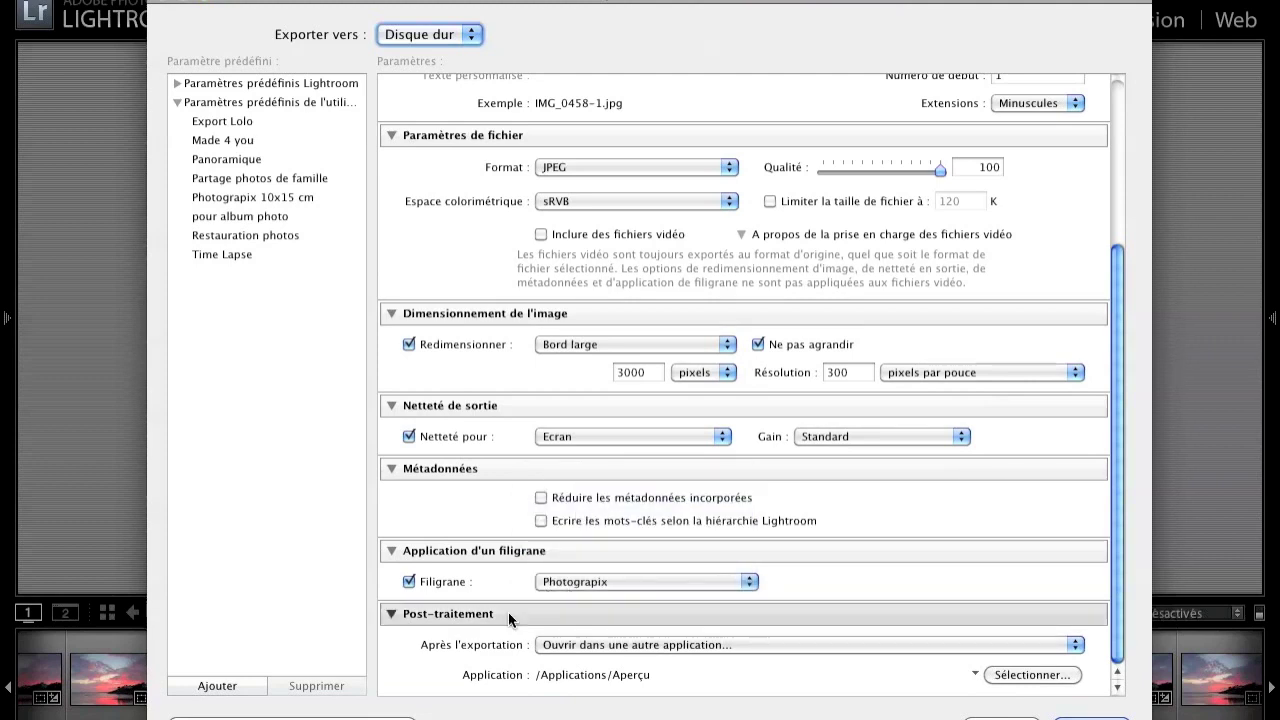
click(754, 589)
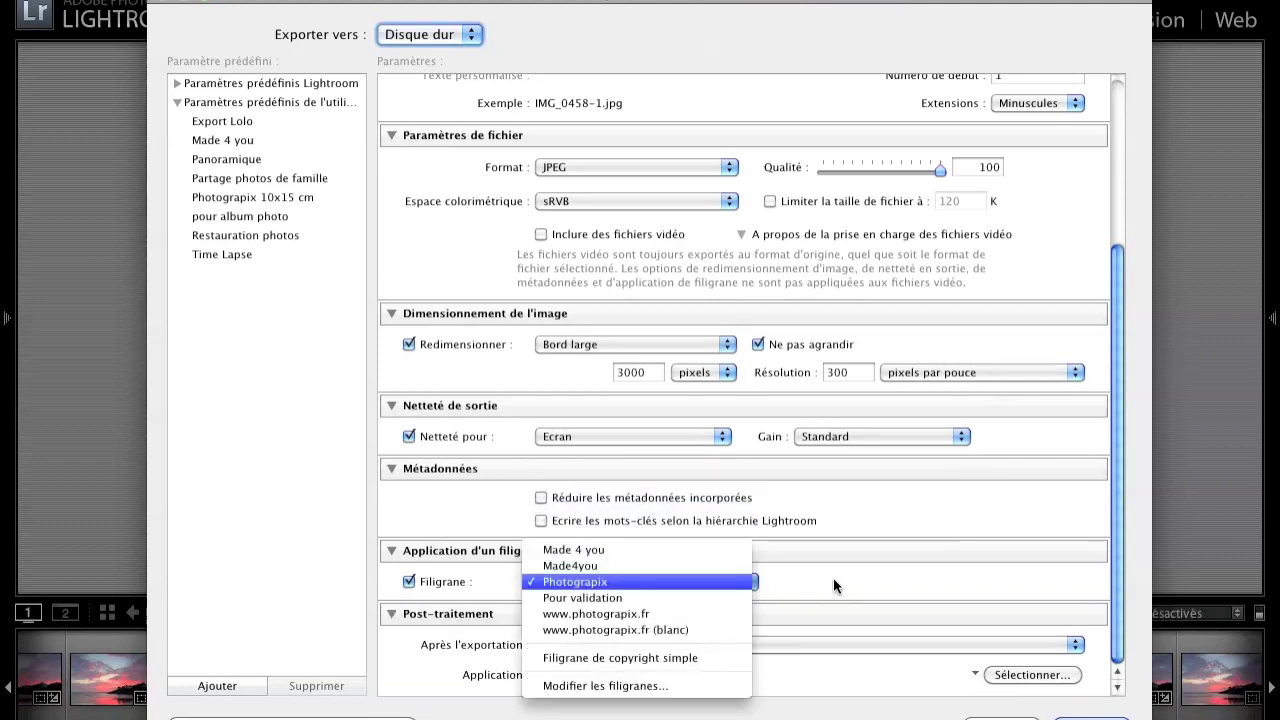
click(834, 666)
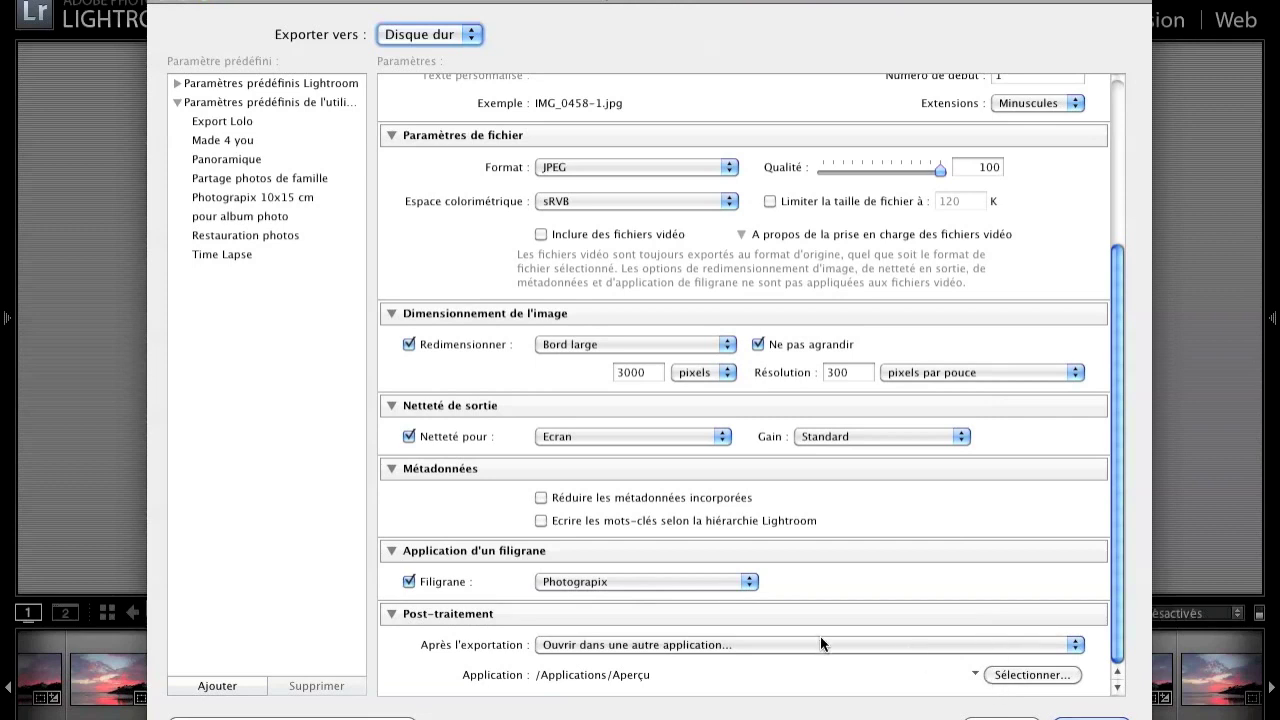
click(748, 583)
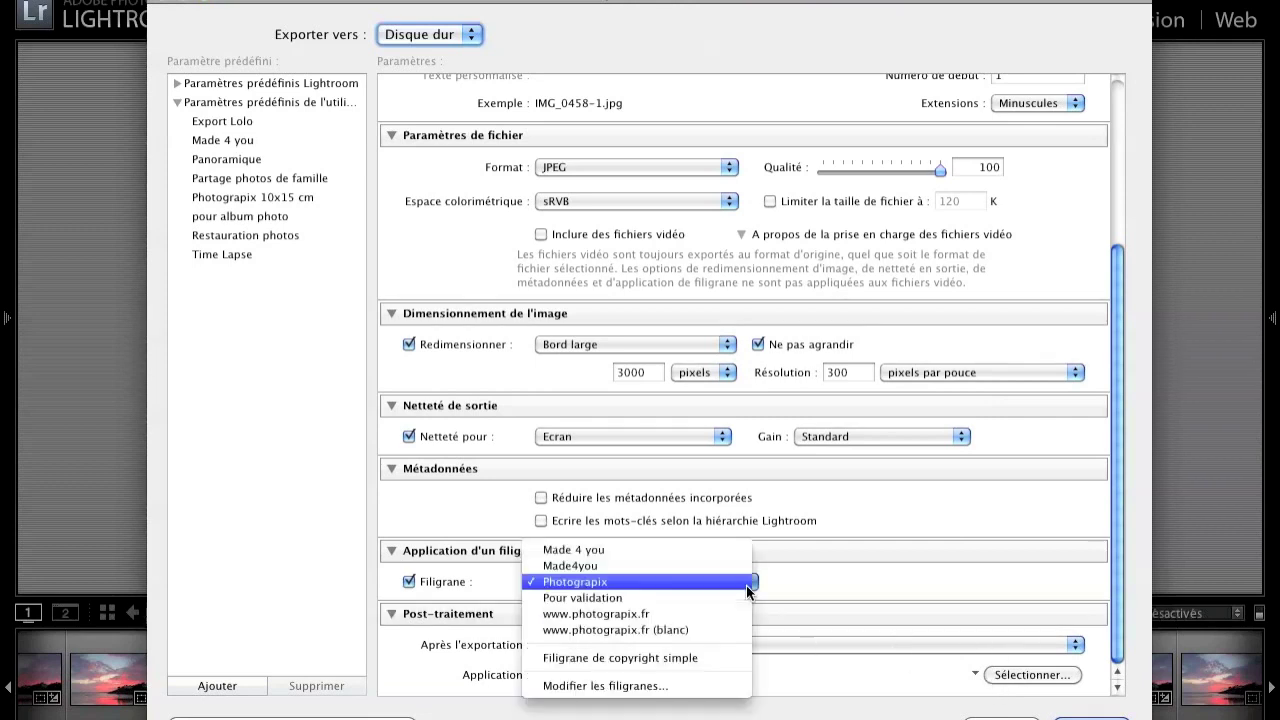
Append ' By' and the photographer's first name to the watermark, enlarged across the photo bottom.
click(632, 688)
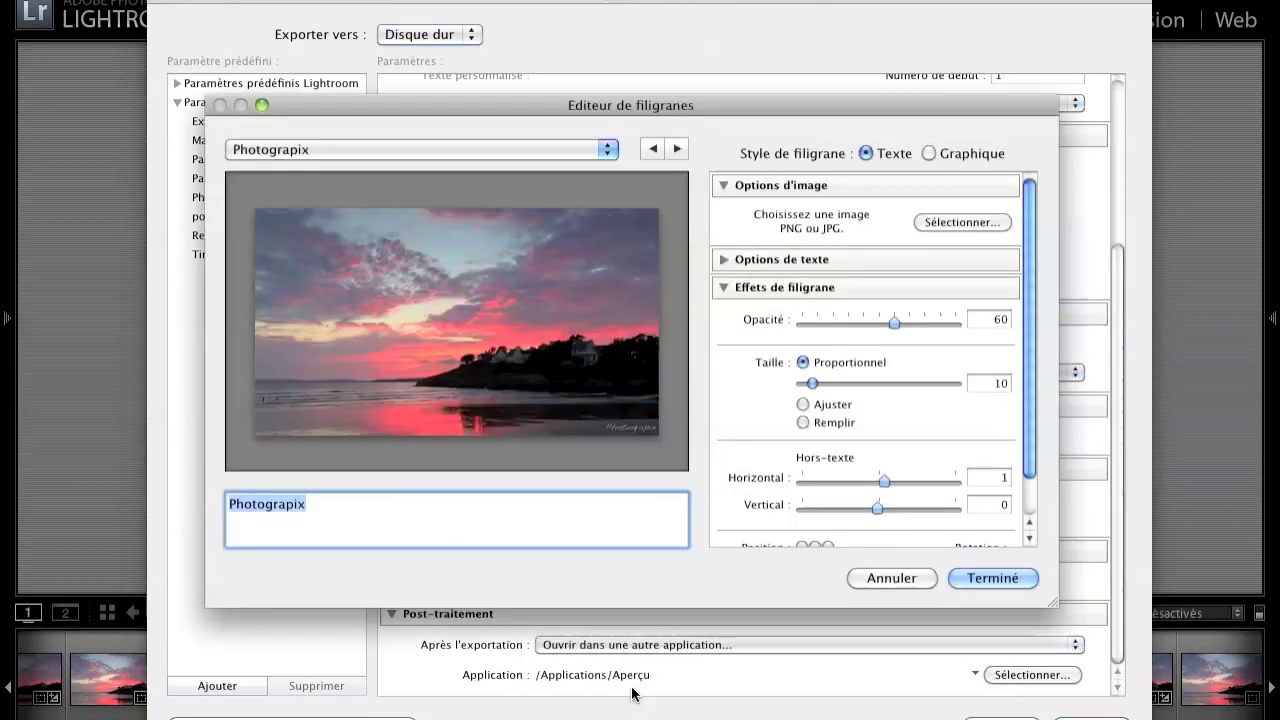
click(403, 514)
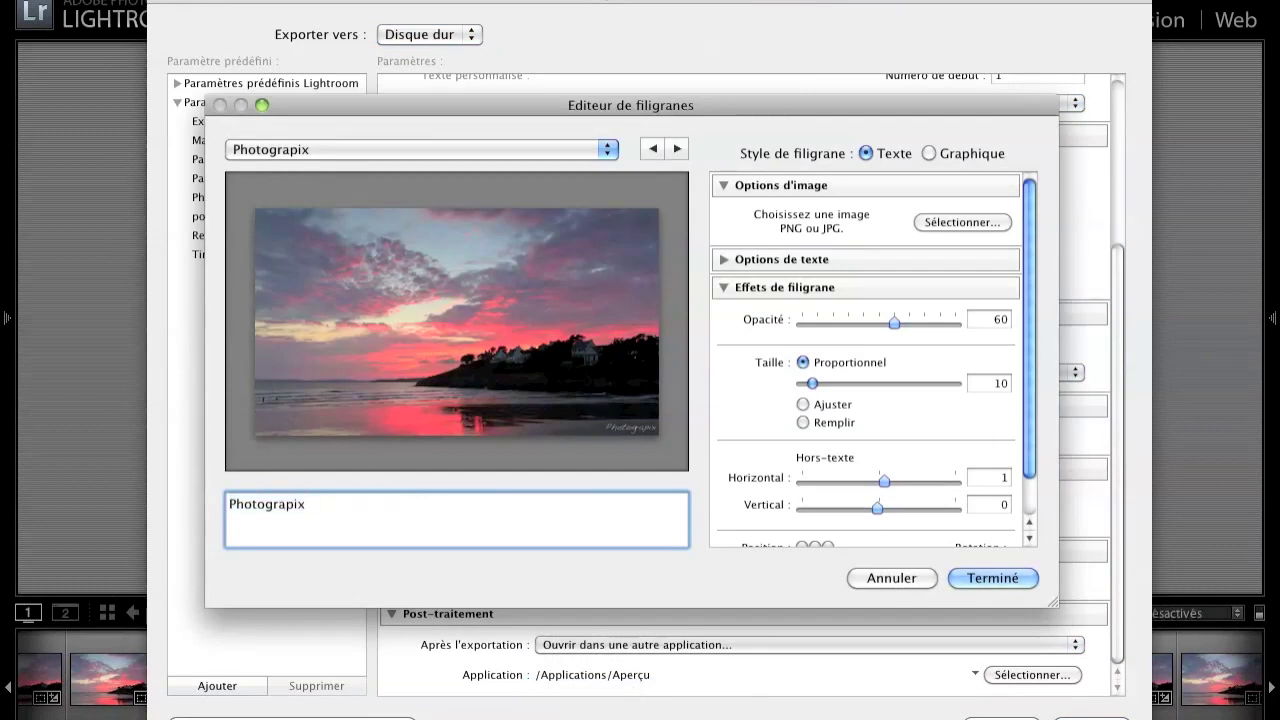
text( By Lo)
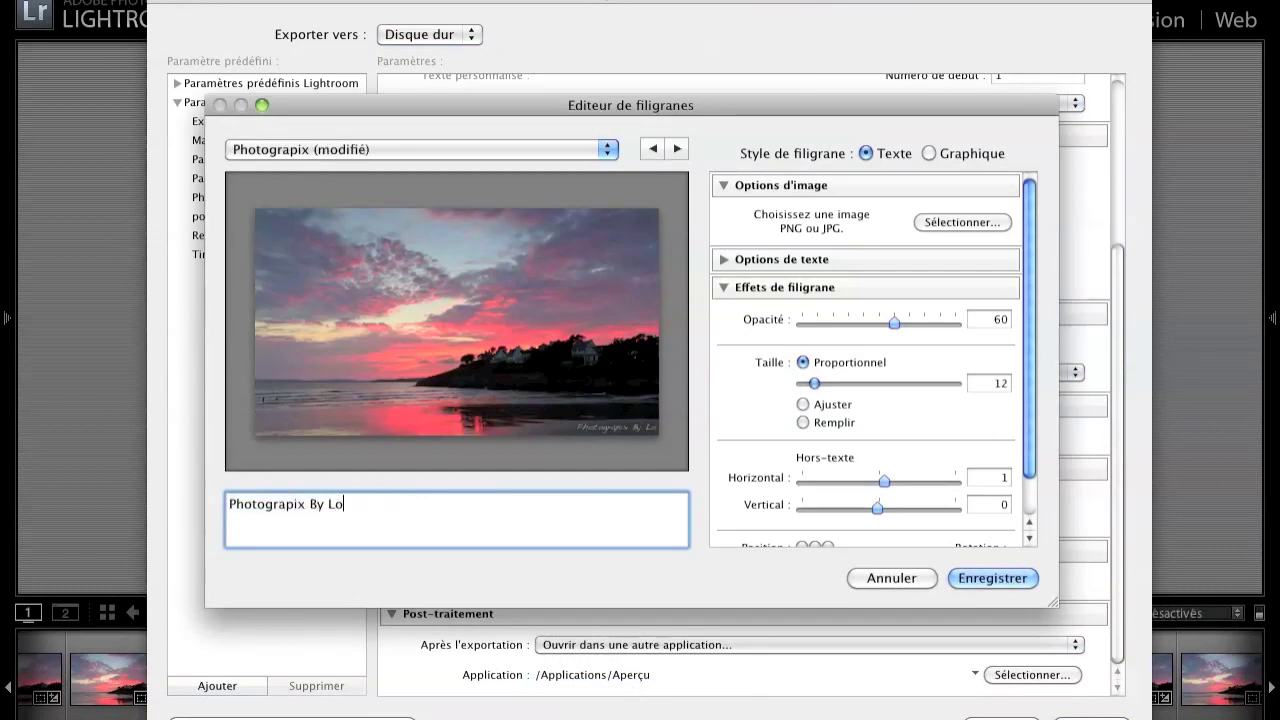
text(ïc)
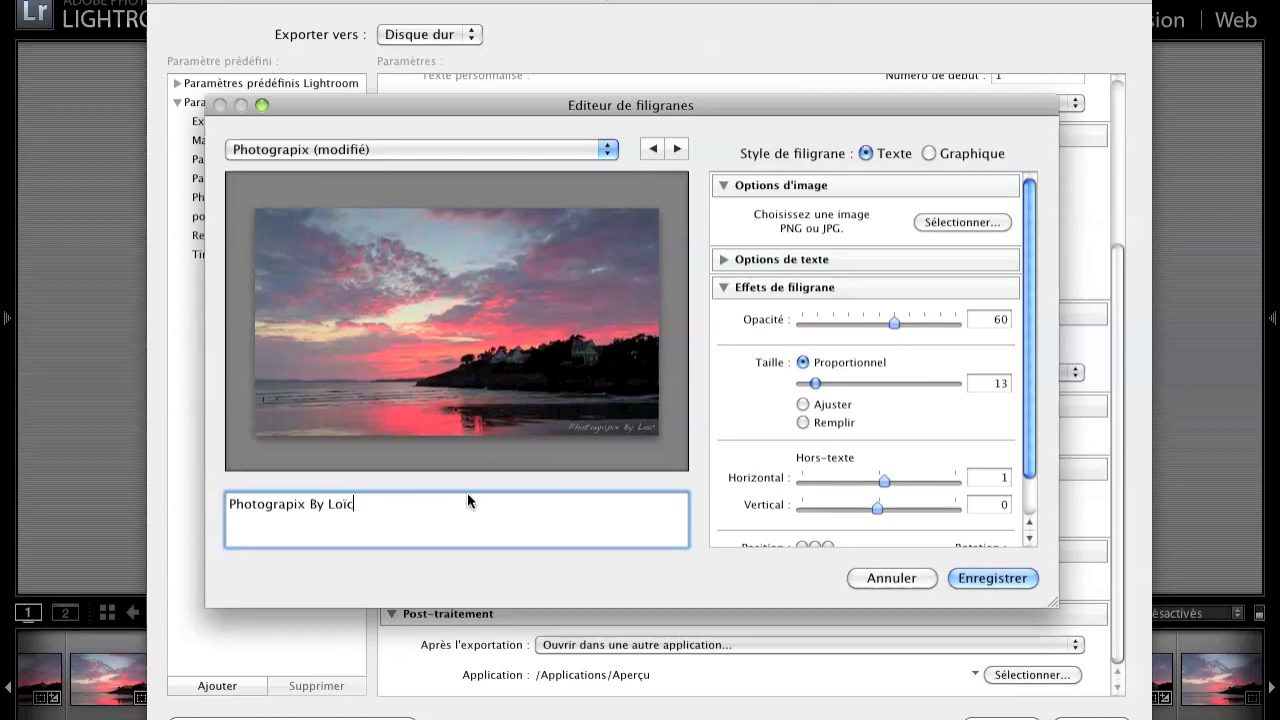
drag(569, 423, 266, 263)
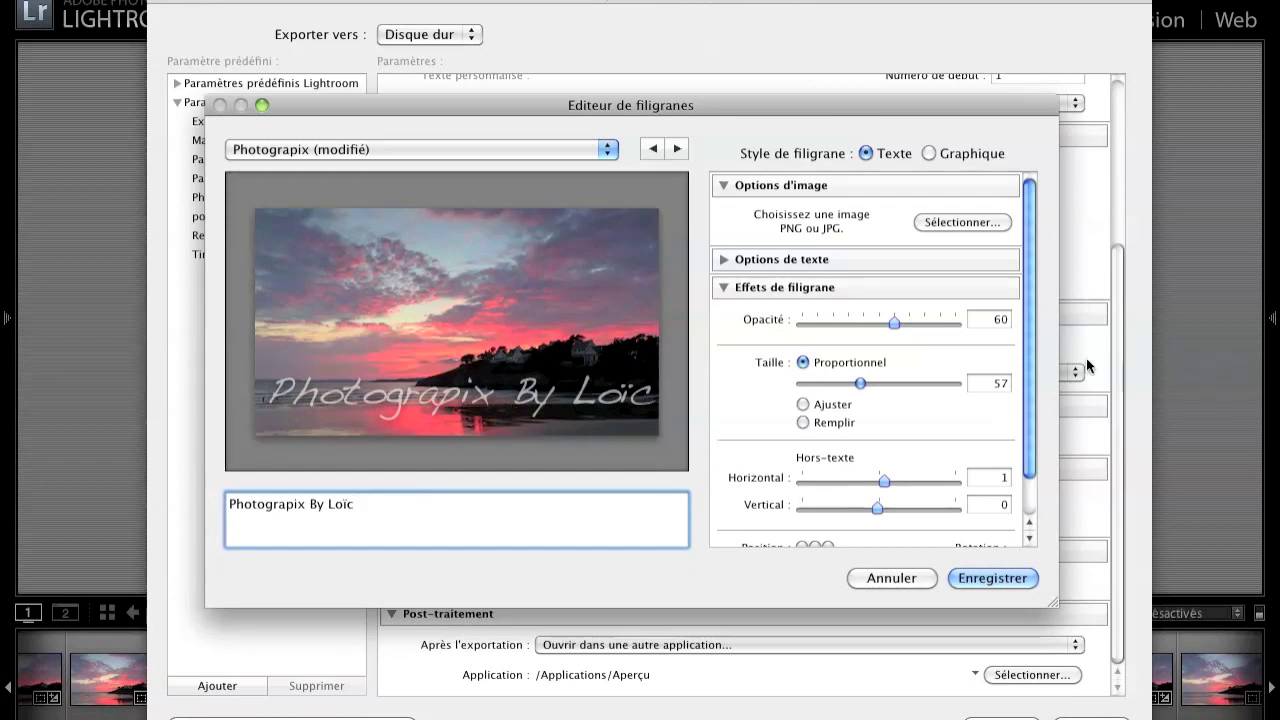
Set the watermark font to Sweet Home Oklahoma, Regular style.
click(728, 265)
click(1002, 289)
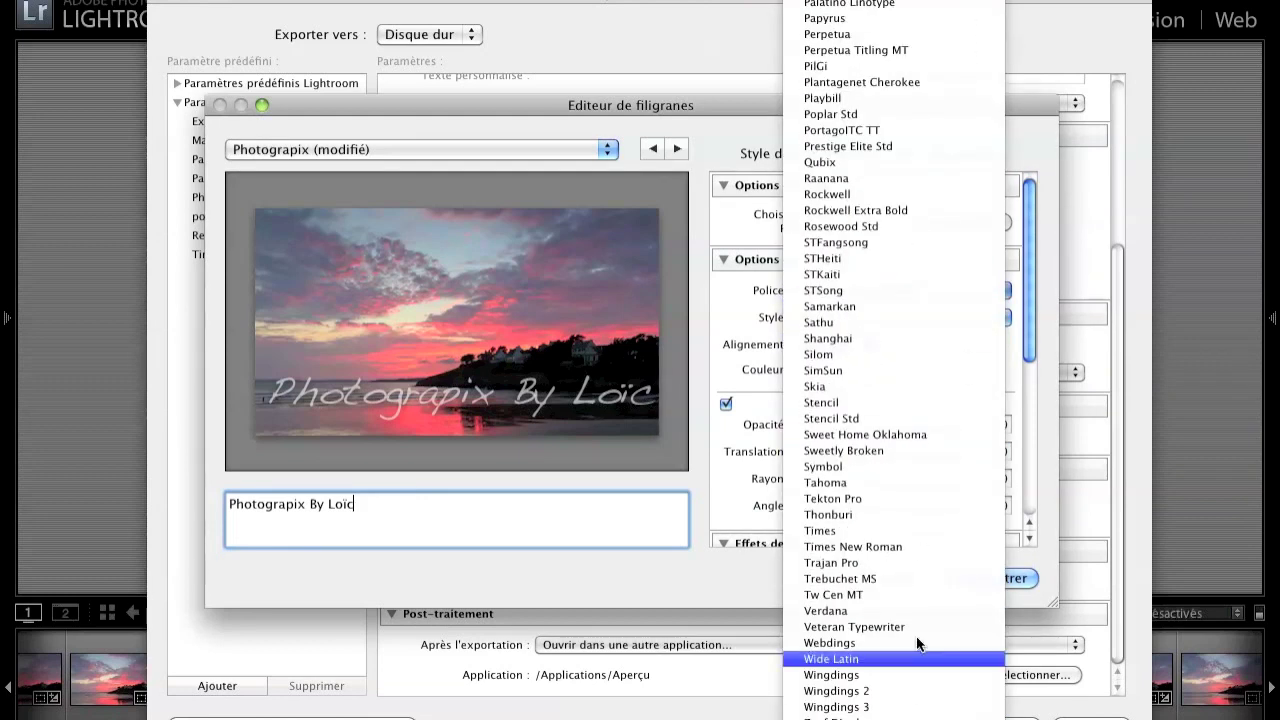
click(913, 434)
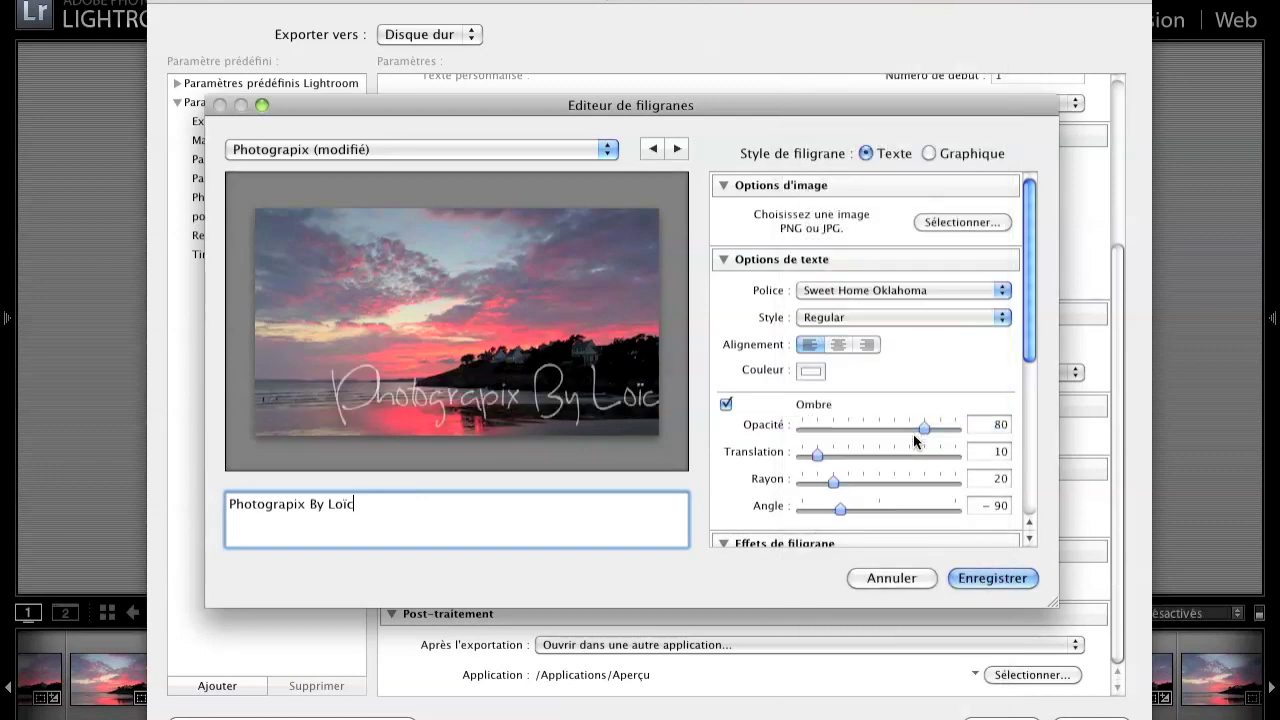
click(1007, 319)
click(1005, 318)
Set the watermark shadow to opacity 80, offset 6, radius 2 and angle -25.
scroll(1031, 336, down, 3)
drag(817, 309, 755, 310)
drag(833, 337, 762, 340)
drag(840, 364, 790, 364)
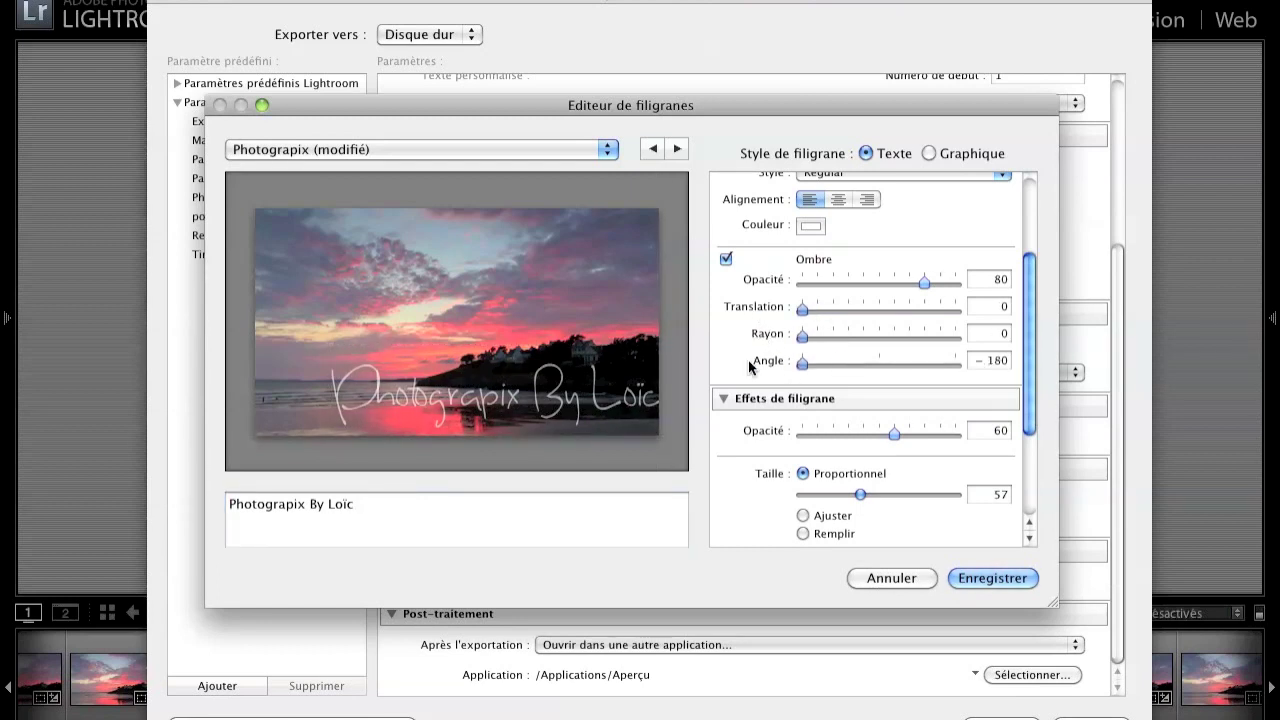
drag(924, 280, 988, 292)
drag(803, 309, 813, 311)
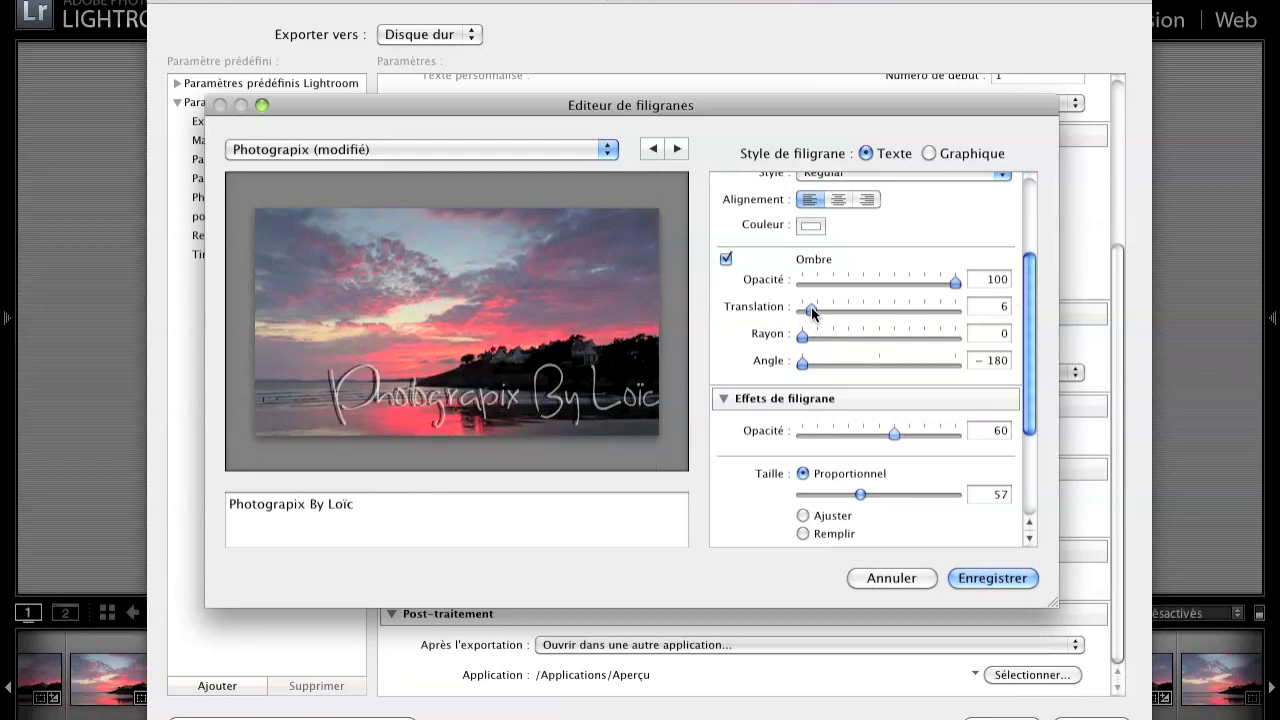
mouse_move(952, 282)
mouse_down()
mouse_move(908, 286)
mouse_move(923, 281)
mouse_up()
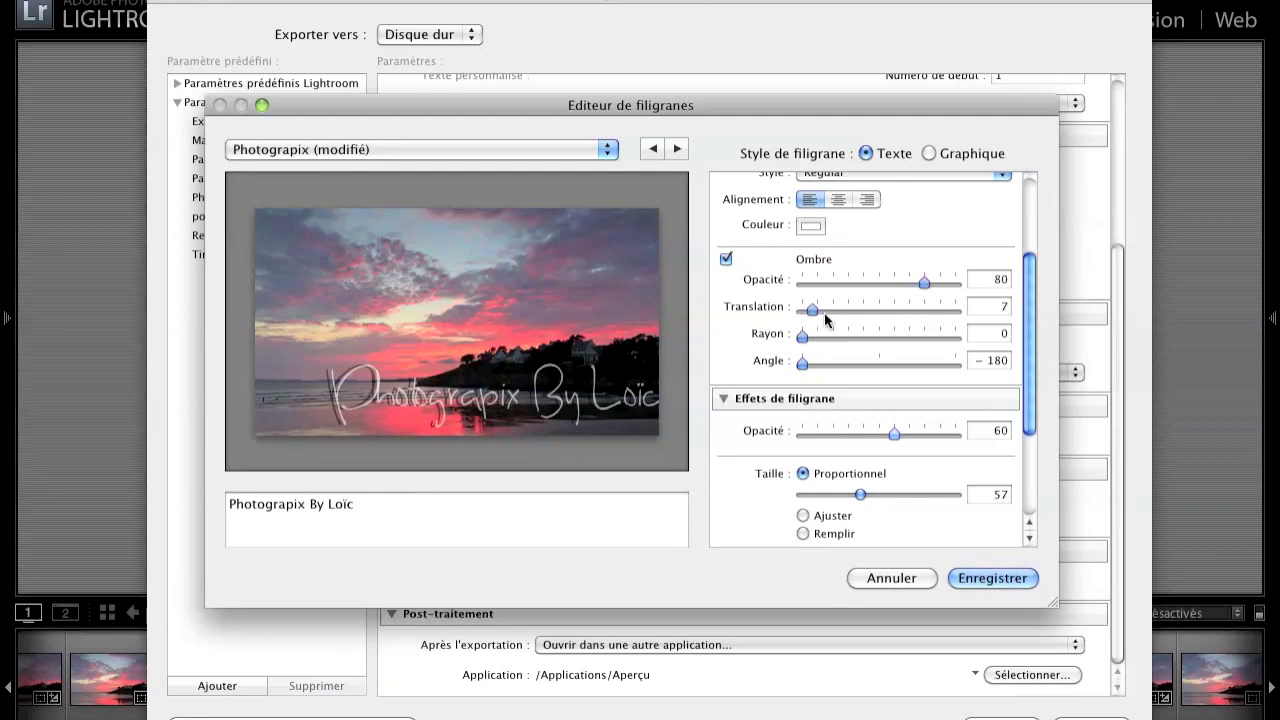
drag(814, 313, 813, 313)
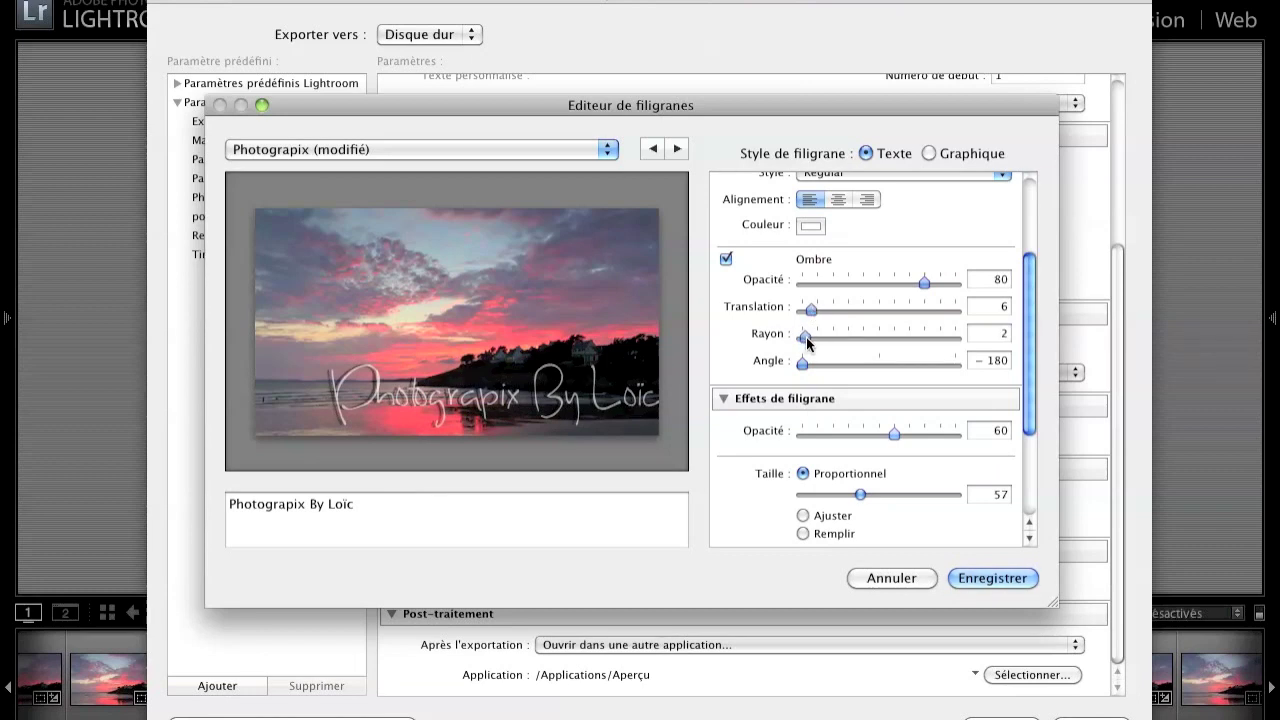
drag(803, 364, 867, 364)
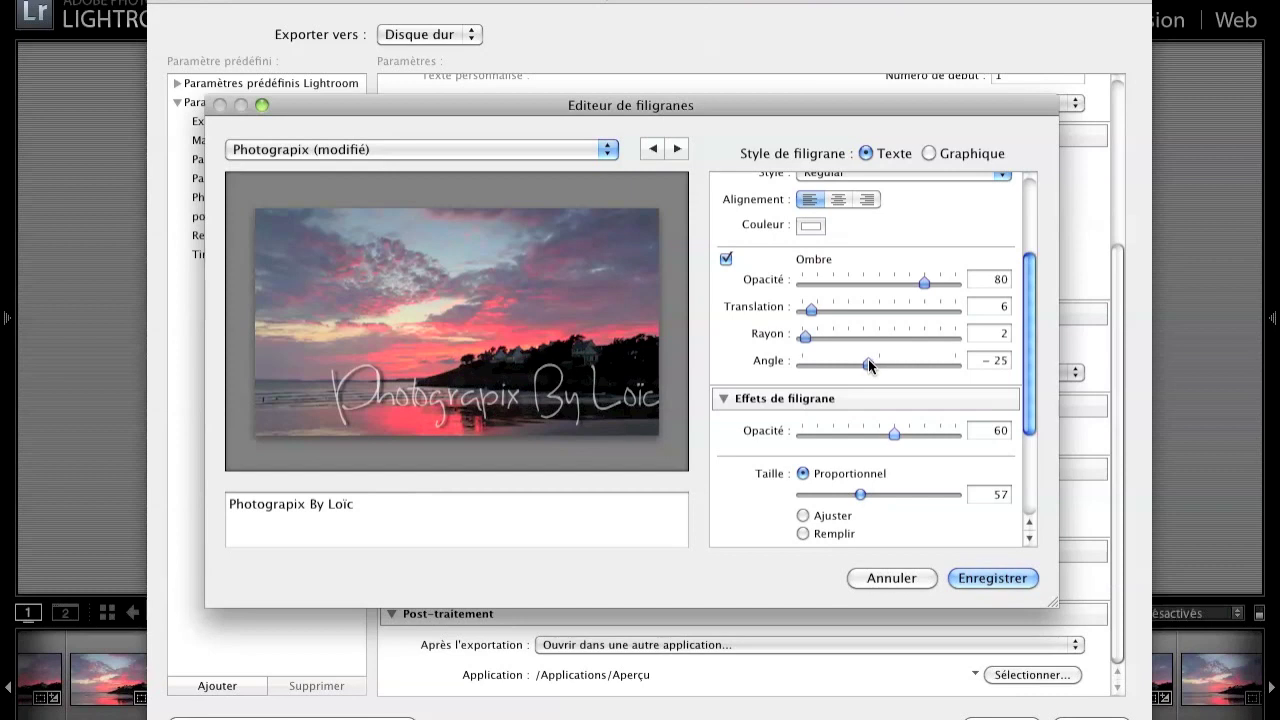
Set watermark opacity to 60 and Proportional size 13, small in the bottom-right corner.
drag(1031, 418, 1031, 455)
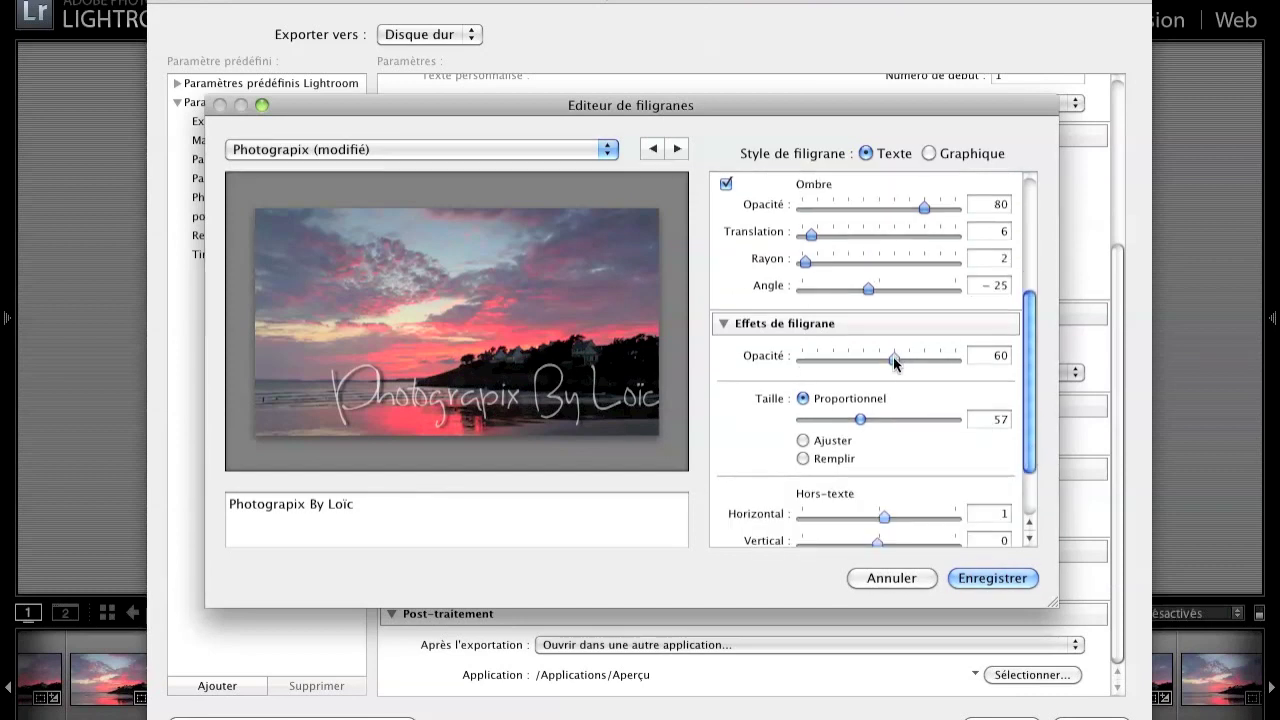
drag(893, 357, 988, 359)
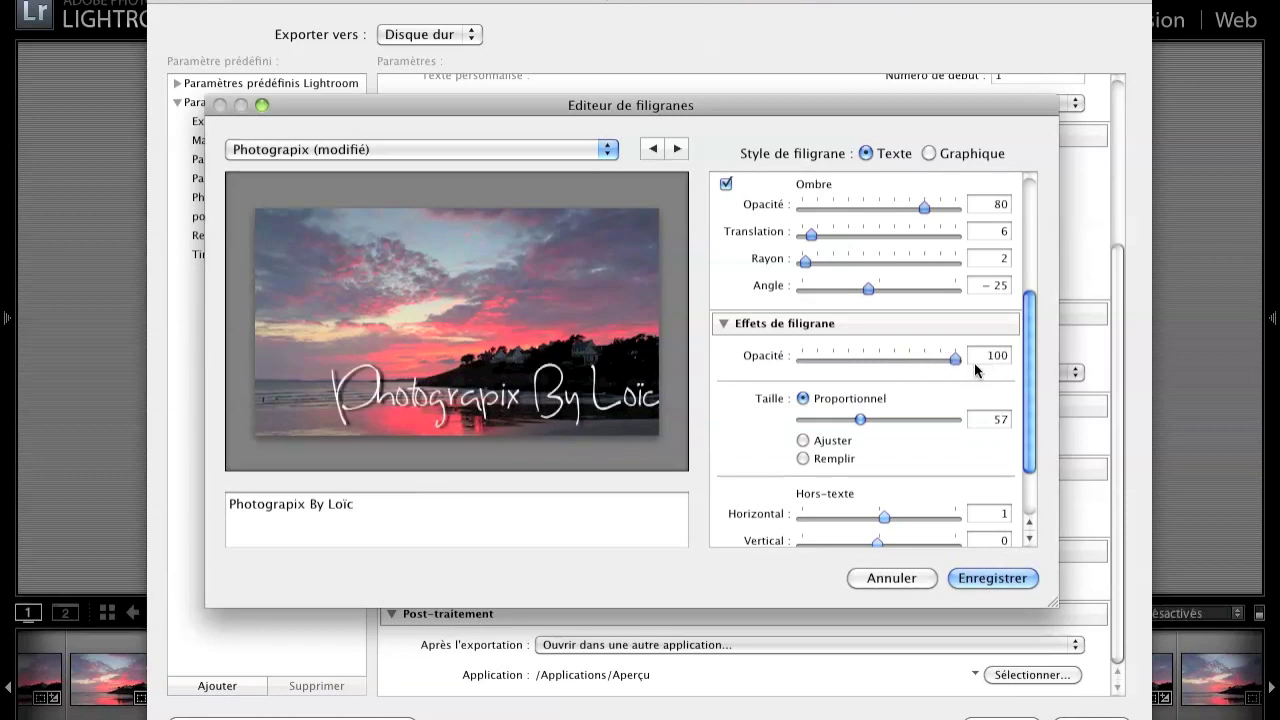
mouse_move(955, 358)
mouse_down()
mouse_move(832, 358)
mouse_move(856, 382)
mouse_move(906, 384)
mouse_move(895, 358)
mouse_up()
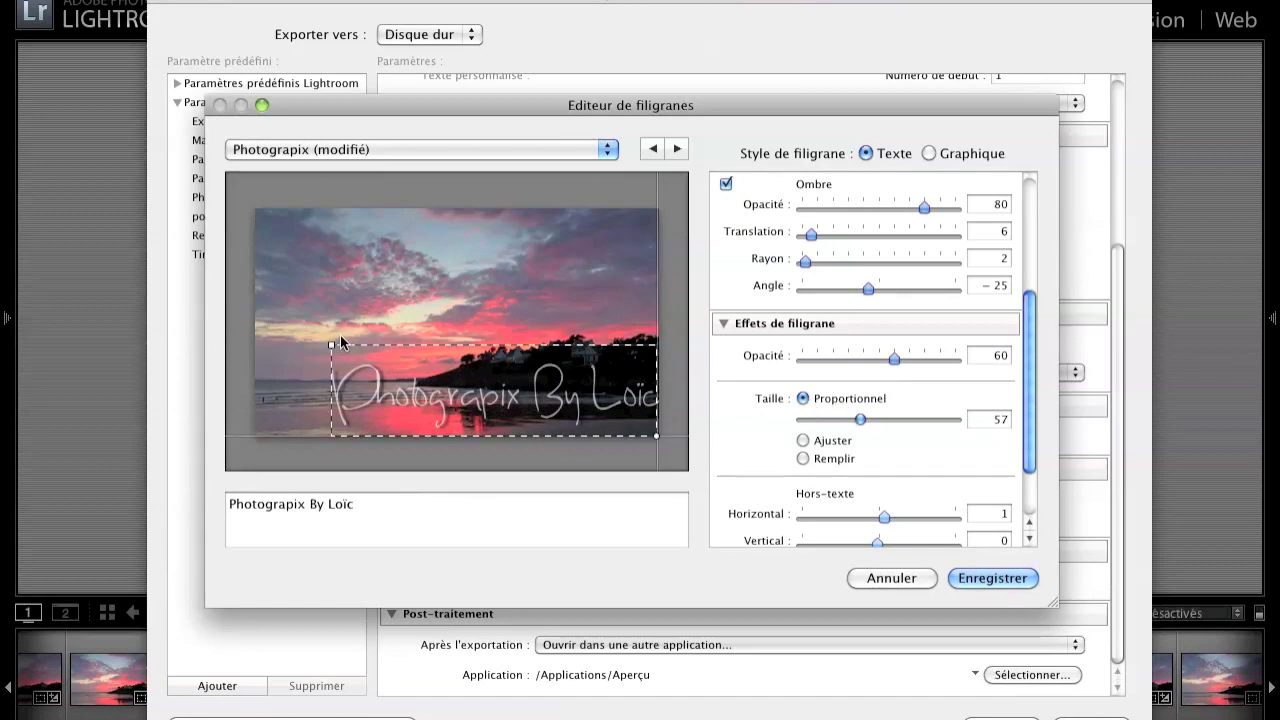
drag(330, 343, 480, 378)
mouse_move(831, 419)
mouse_down()
mouse_move(864, 419)
mouse_move(815, 421)
mouse_up()
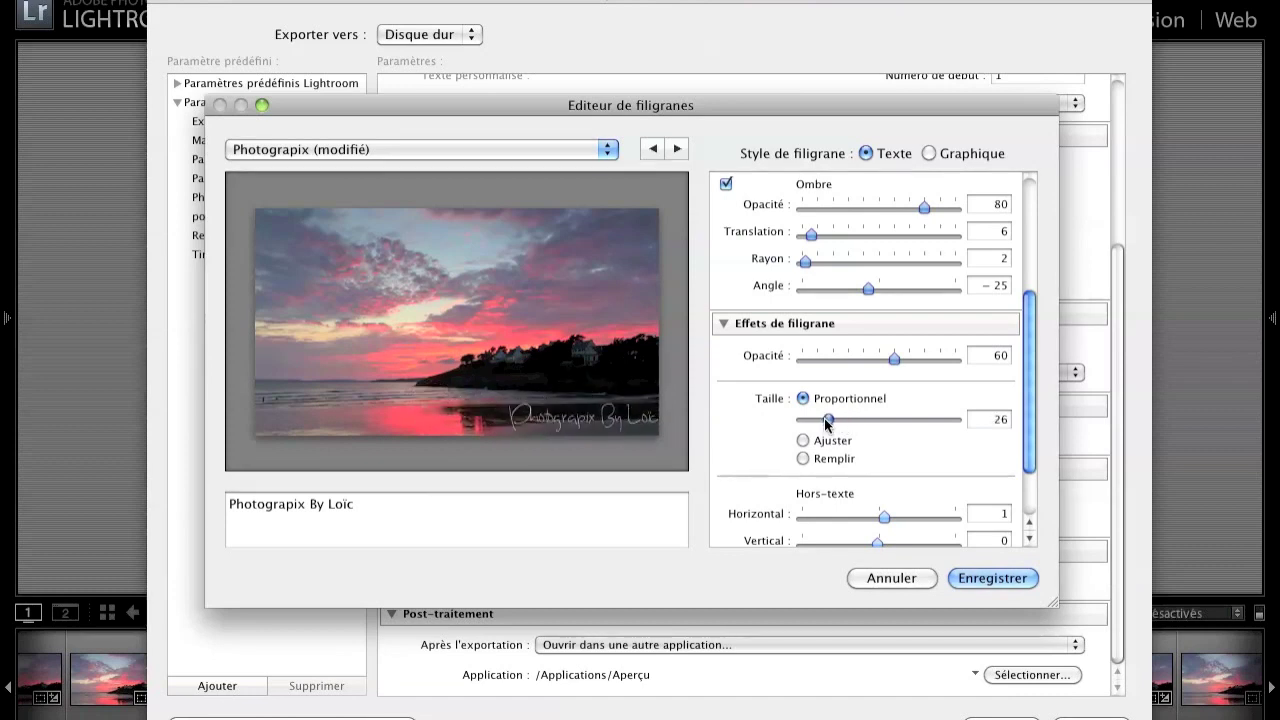
click(803, 440)
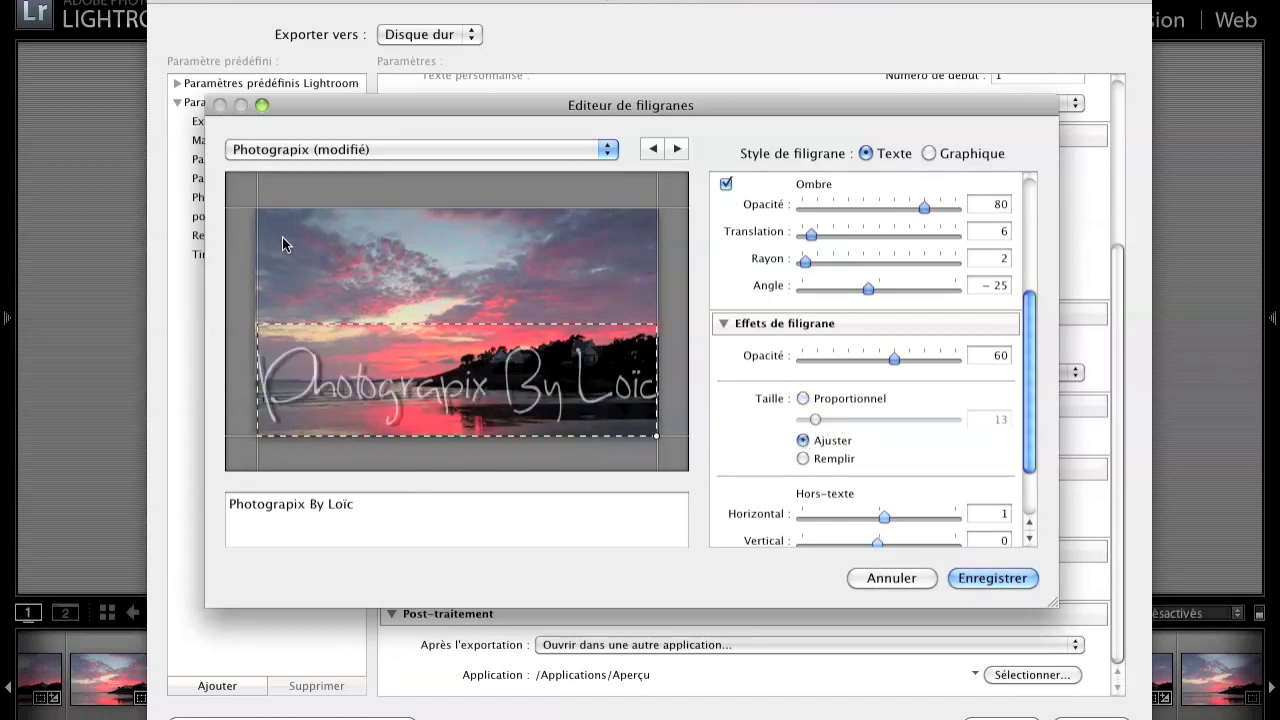
click(802, 458)
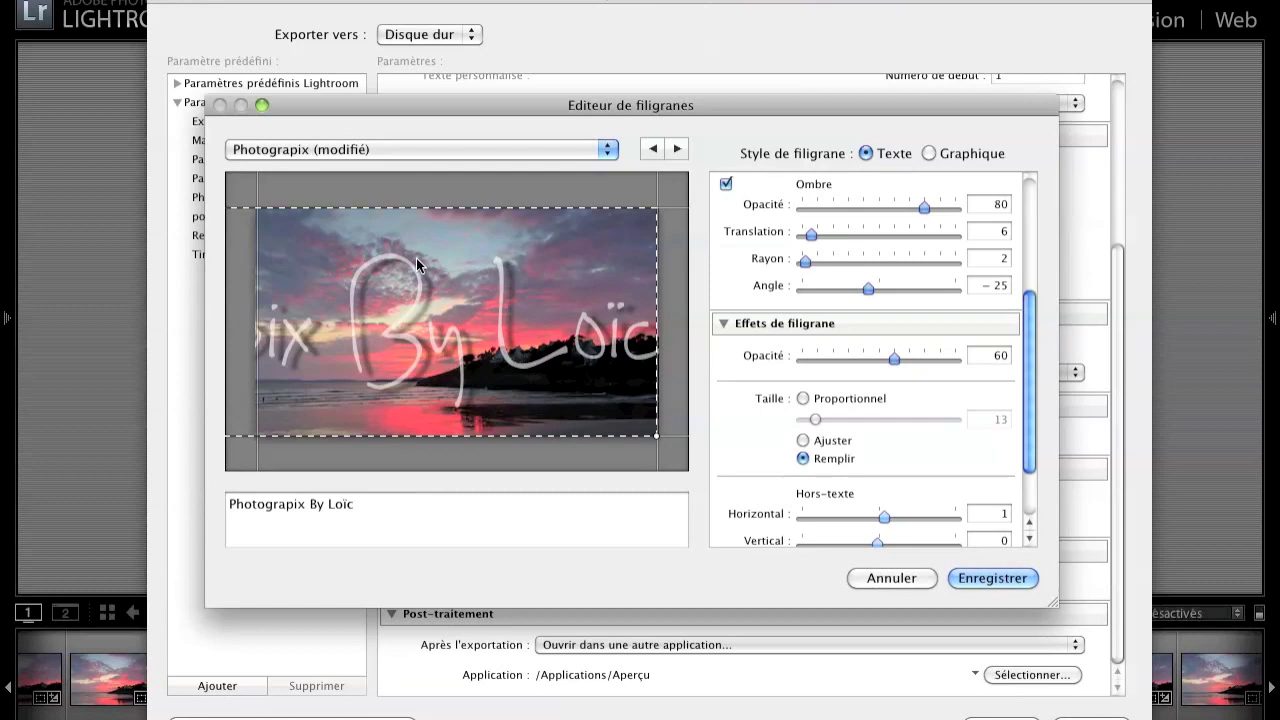
click(805, 398)
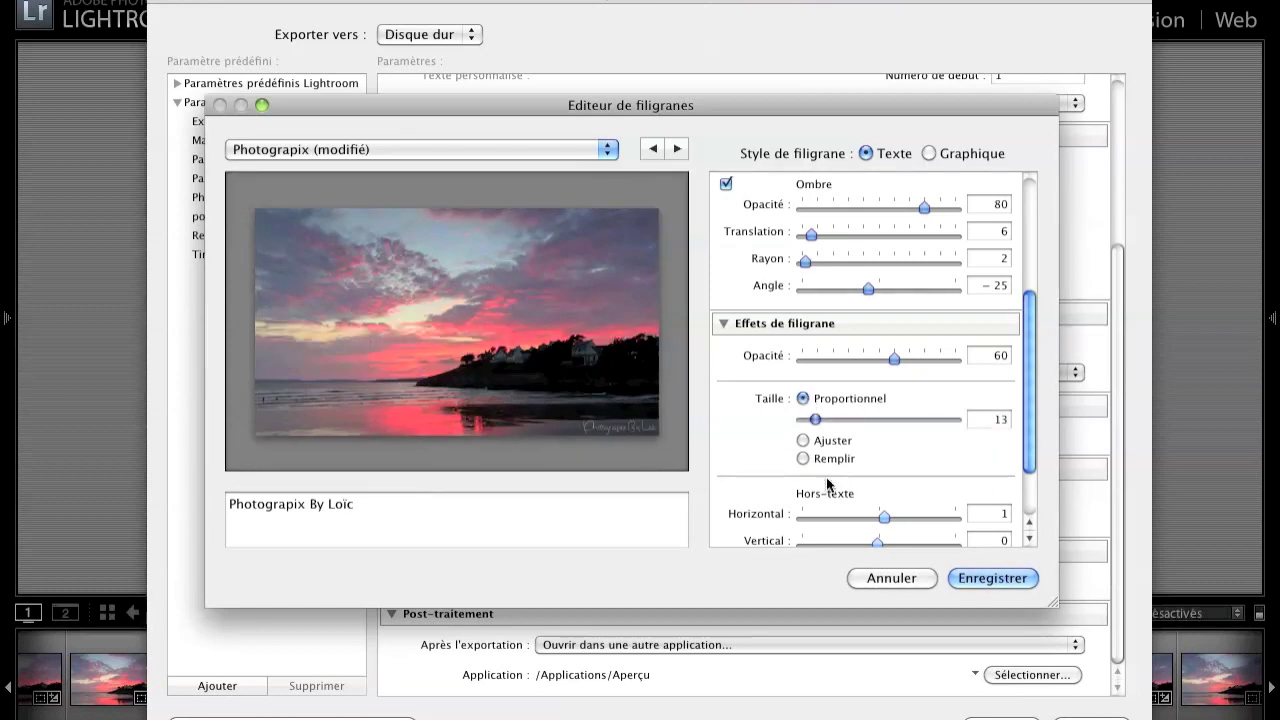
drag(1030, 409, 1031, 466)
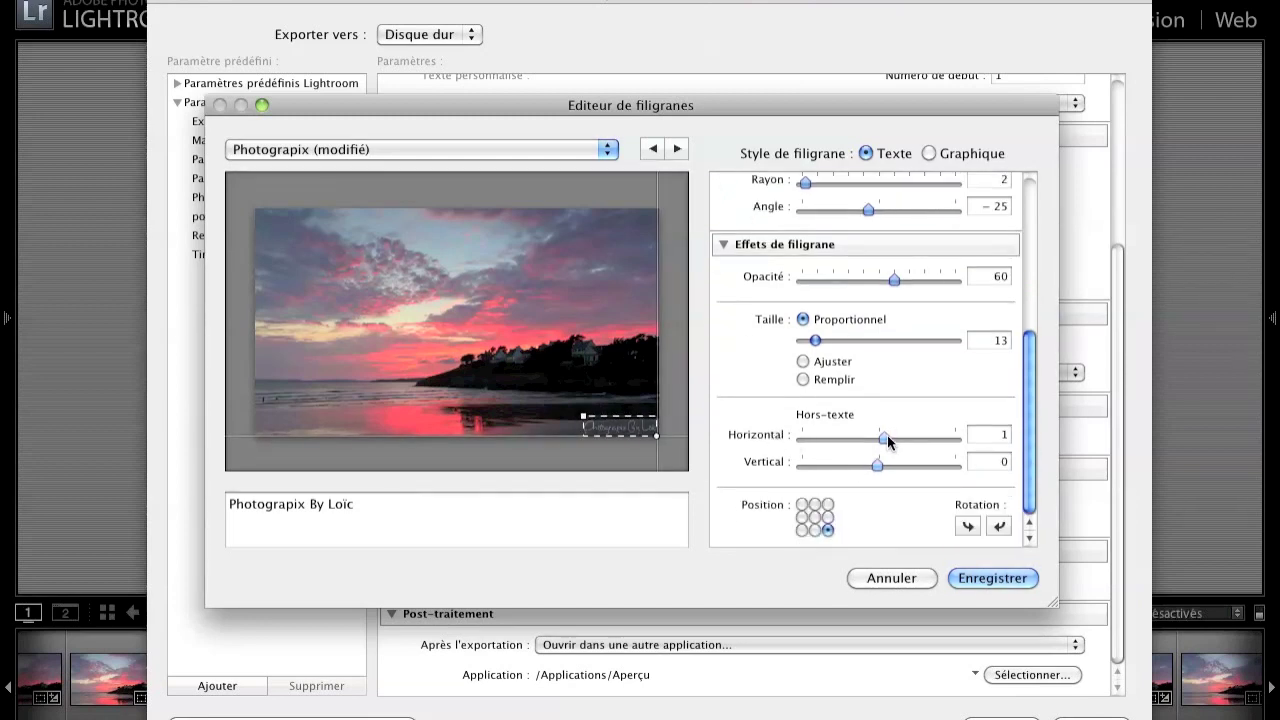
mouse_move(884, 438)
mouse_down()
mouse_move(904, 438)
mouse_move(888, 438)
mouse_move(879, 463)
mouse_up()
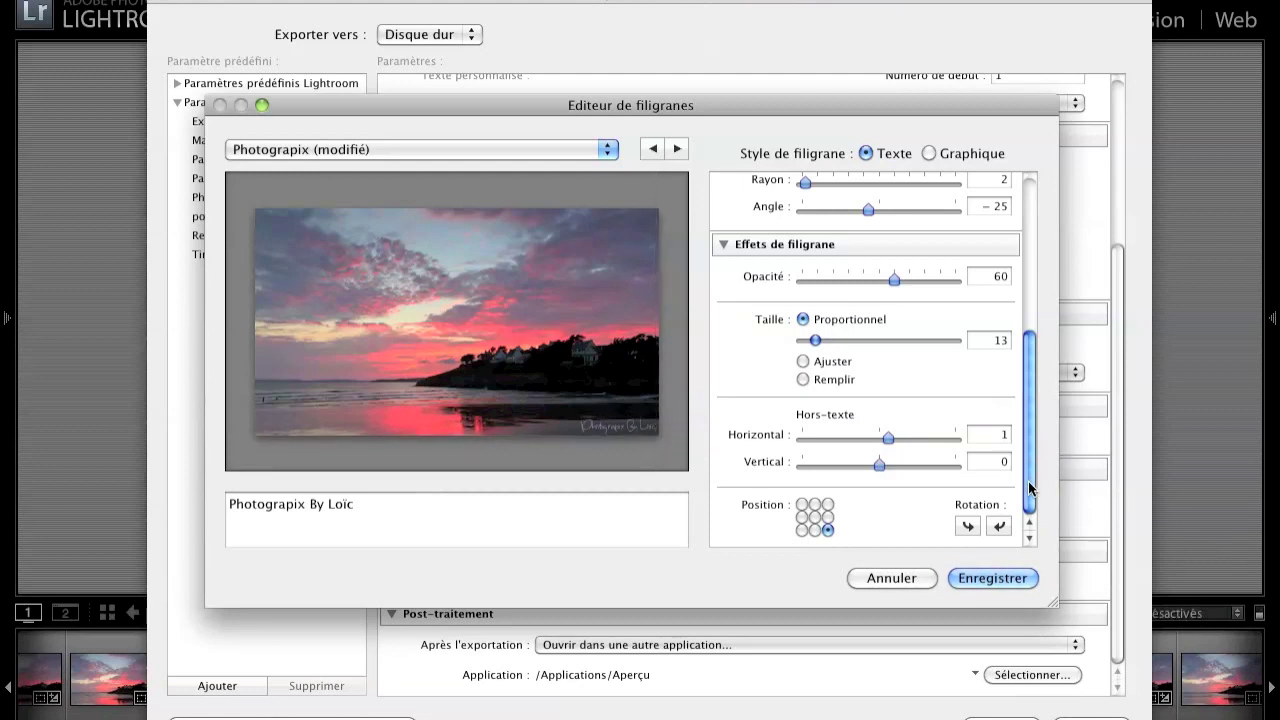
click(801, 529)
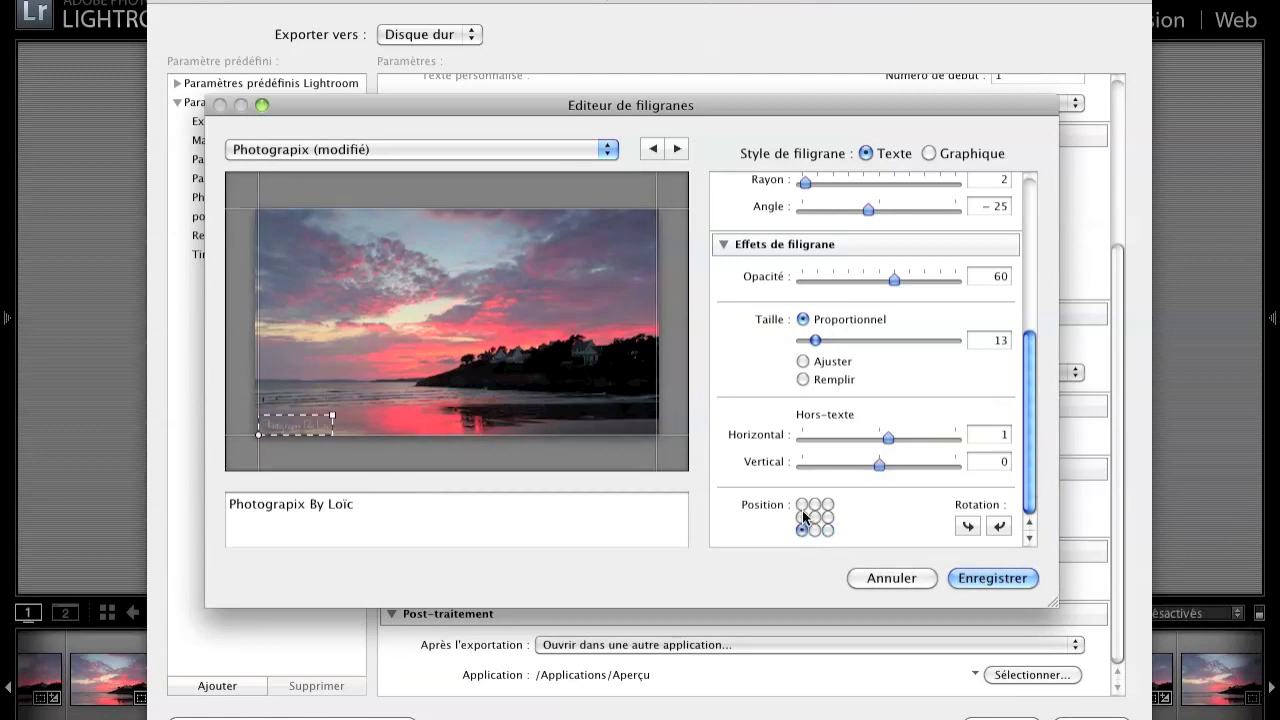
click(814, 516)
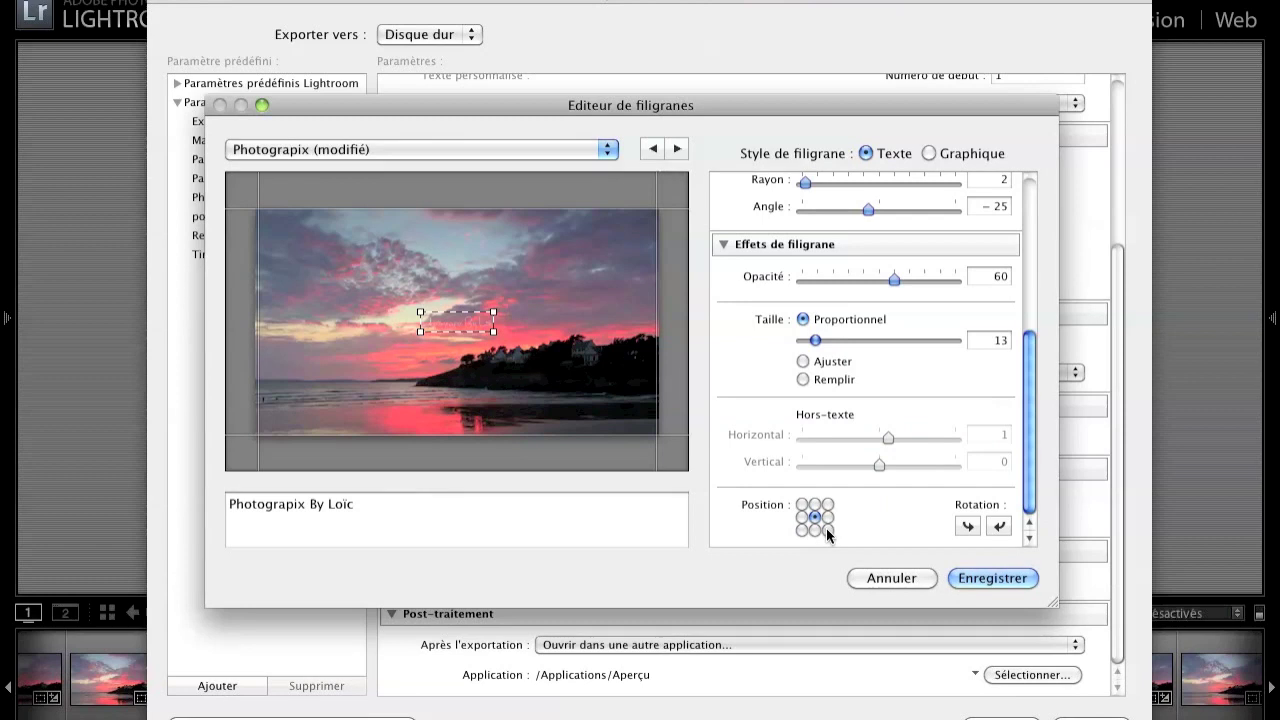
click(828, 530)
click(968, 526)
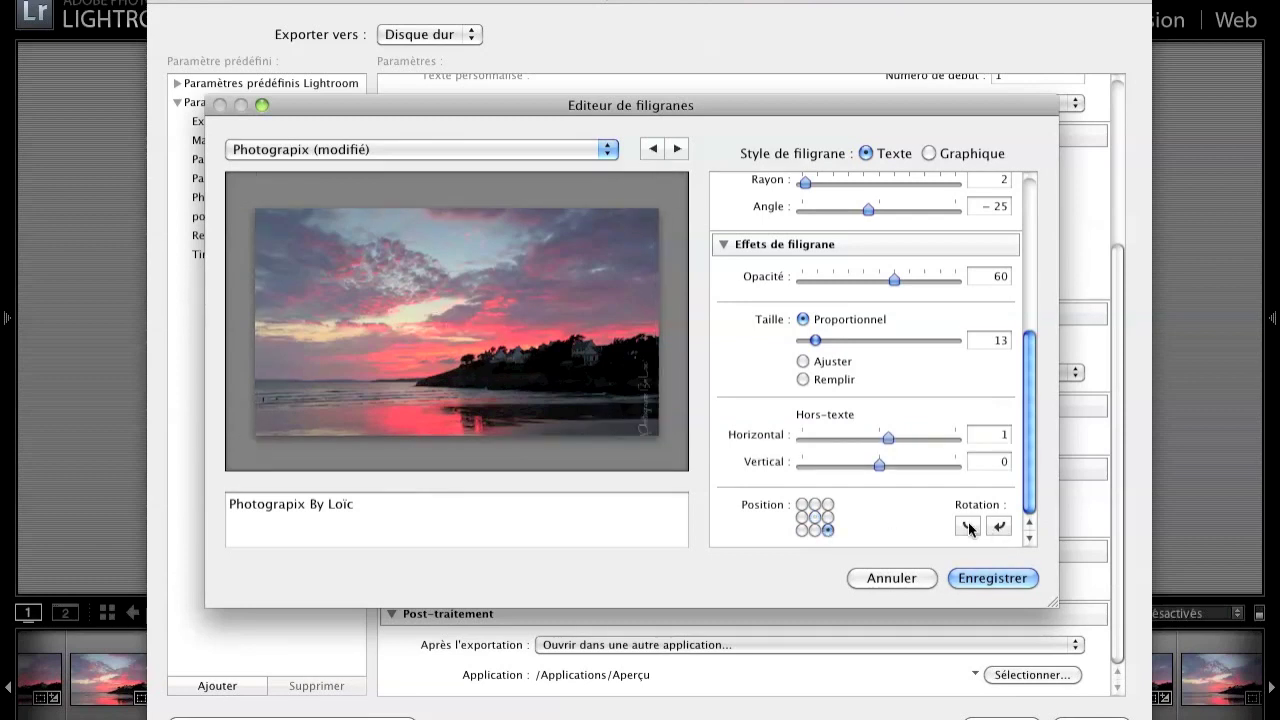
click(998, 526)
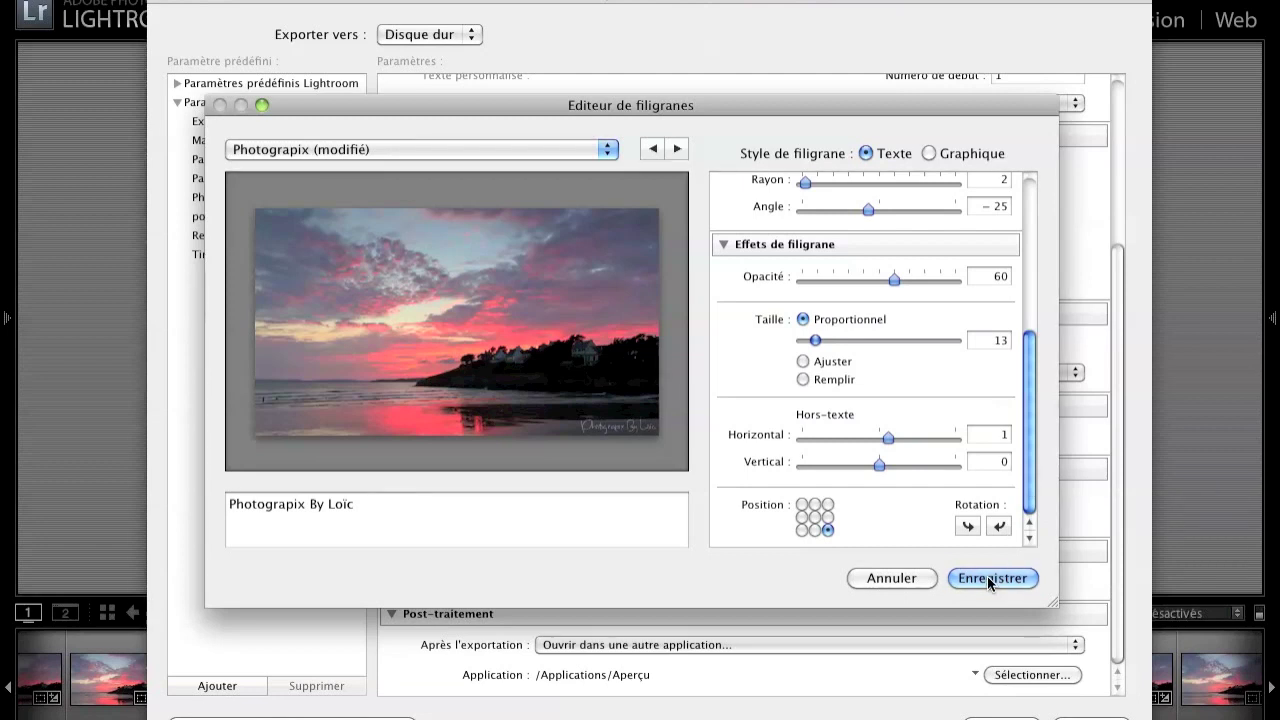
Save the watermark as a new preset named 'Photograpix by' plus the photographer's first name.
click(987, 576)
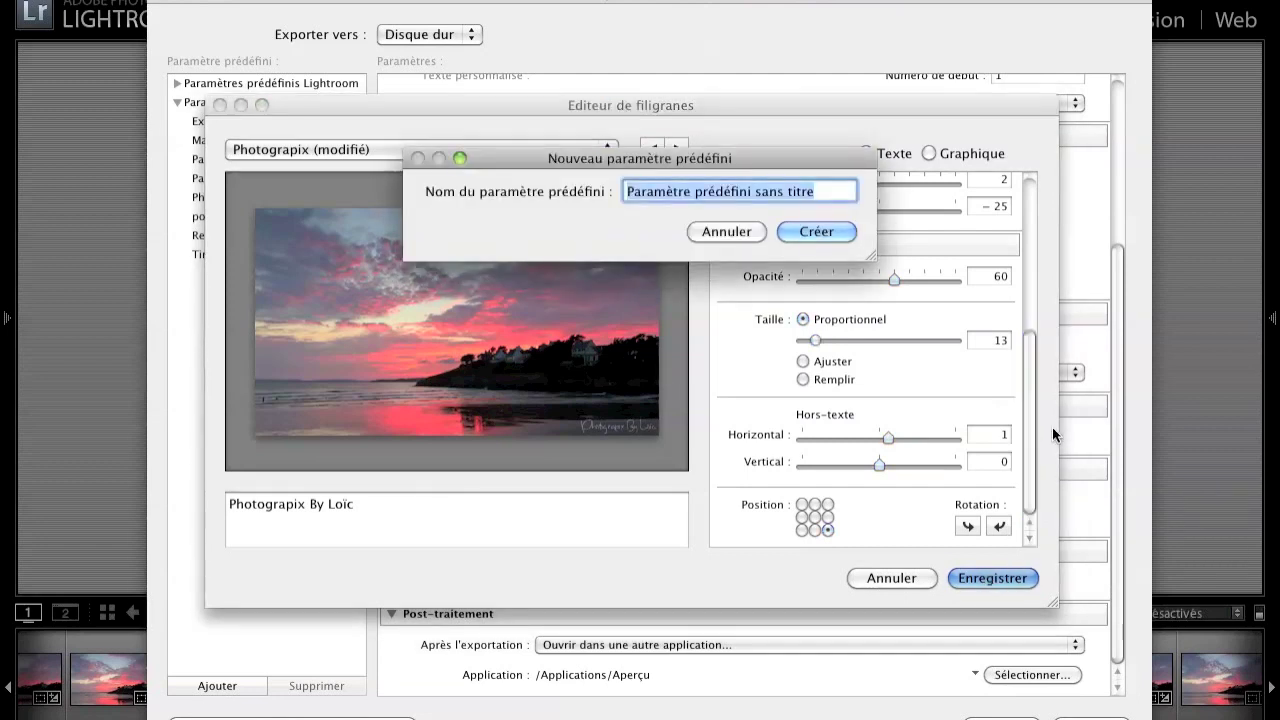
text(Photograpix by Lo)
text(ïc)
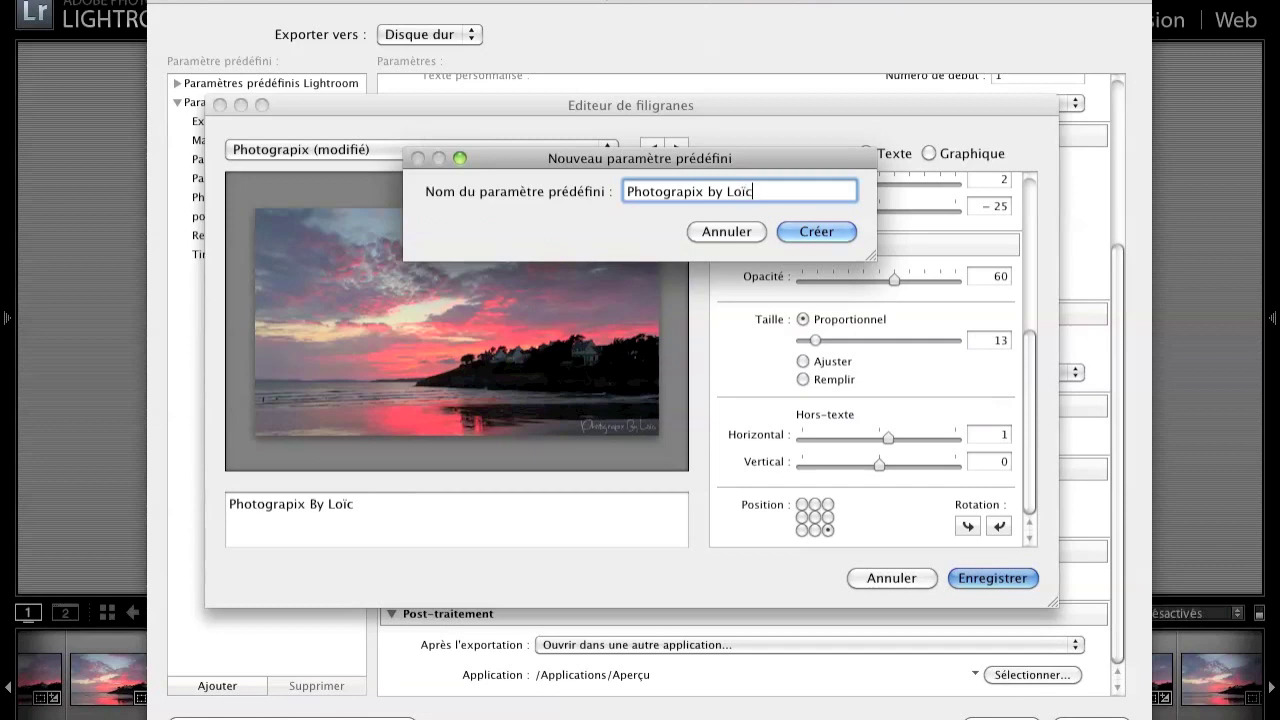
click(818, 232)
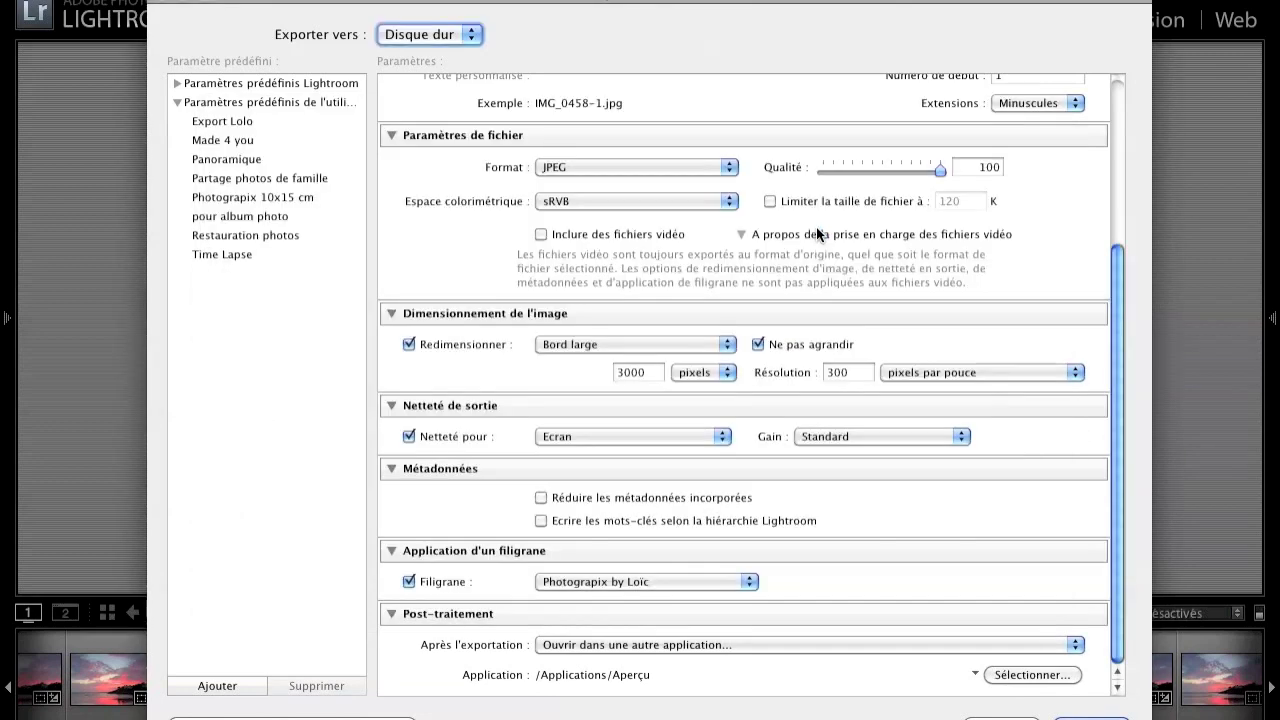
click(748, 583)
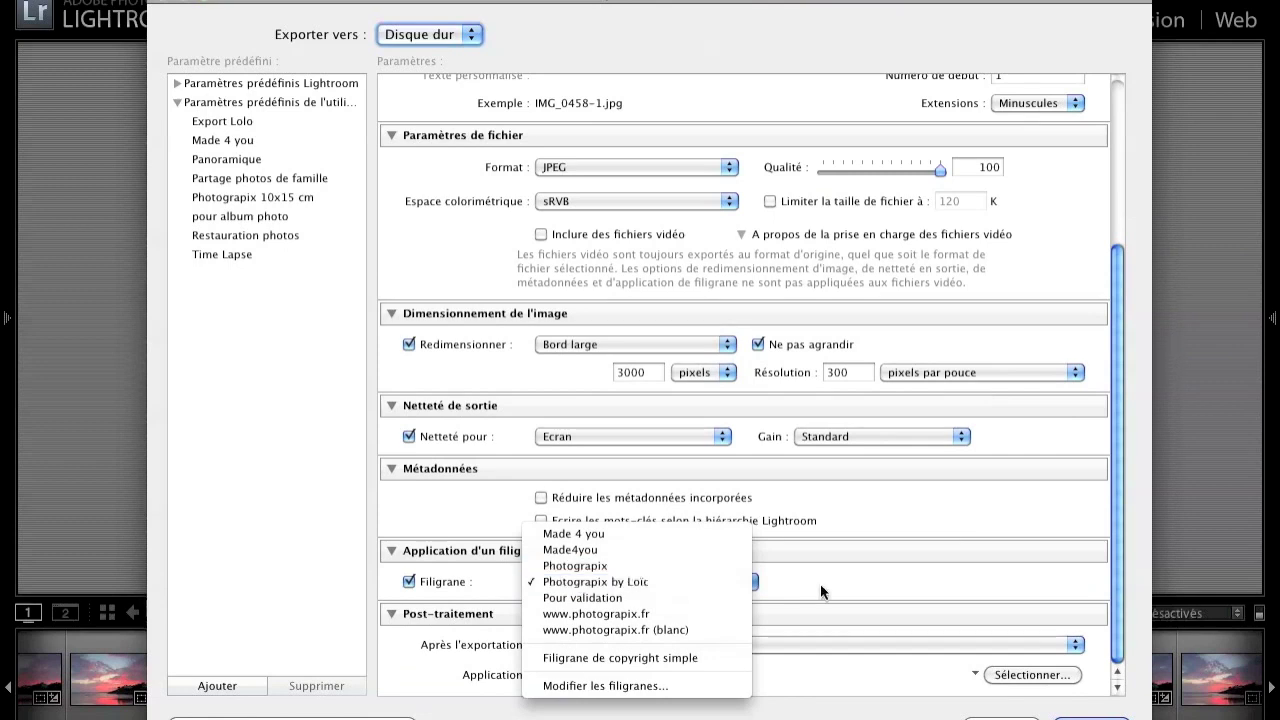
Export the photo with the new watermark preset under the unique name IMG_0458-1-4.jpg.
click(634, 580)
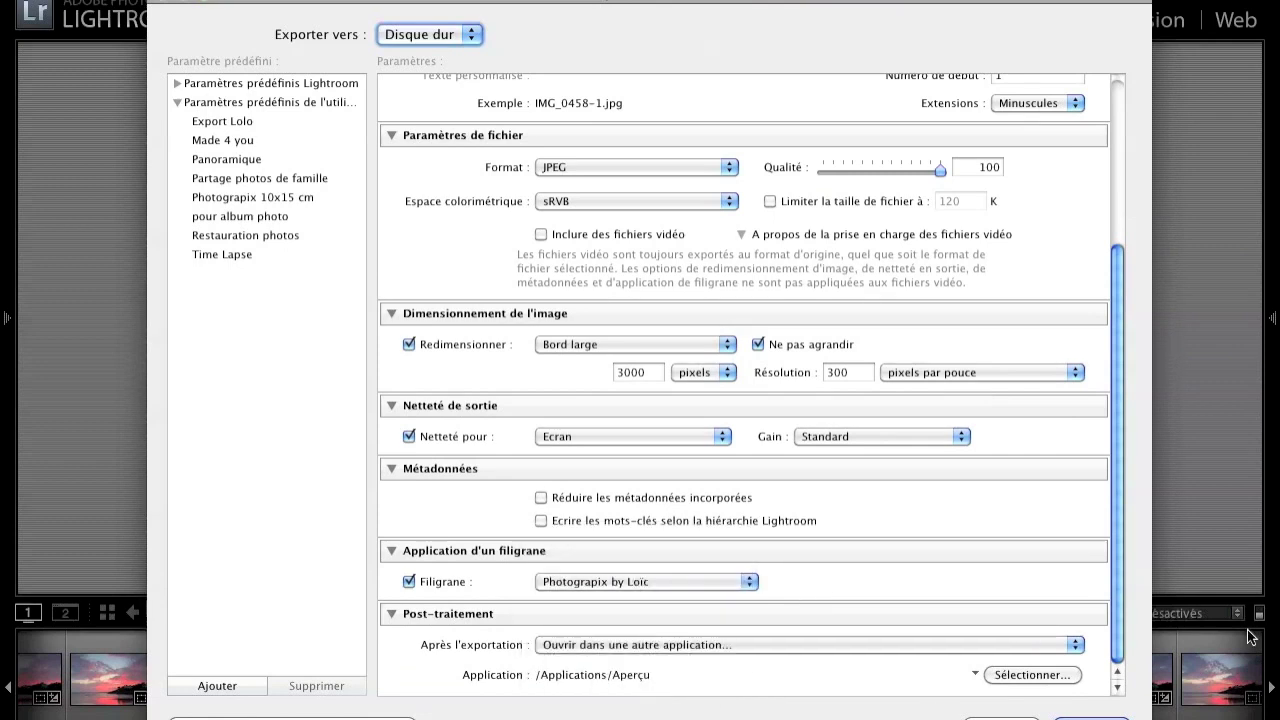
key(Return)
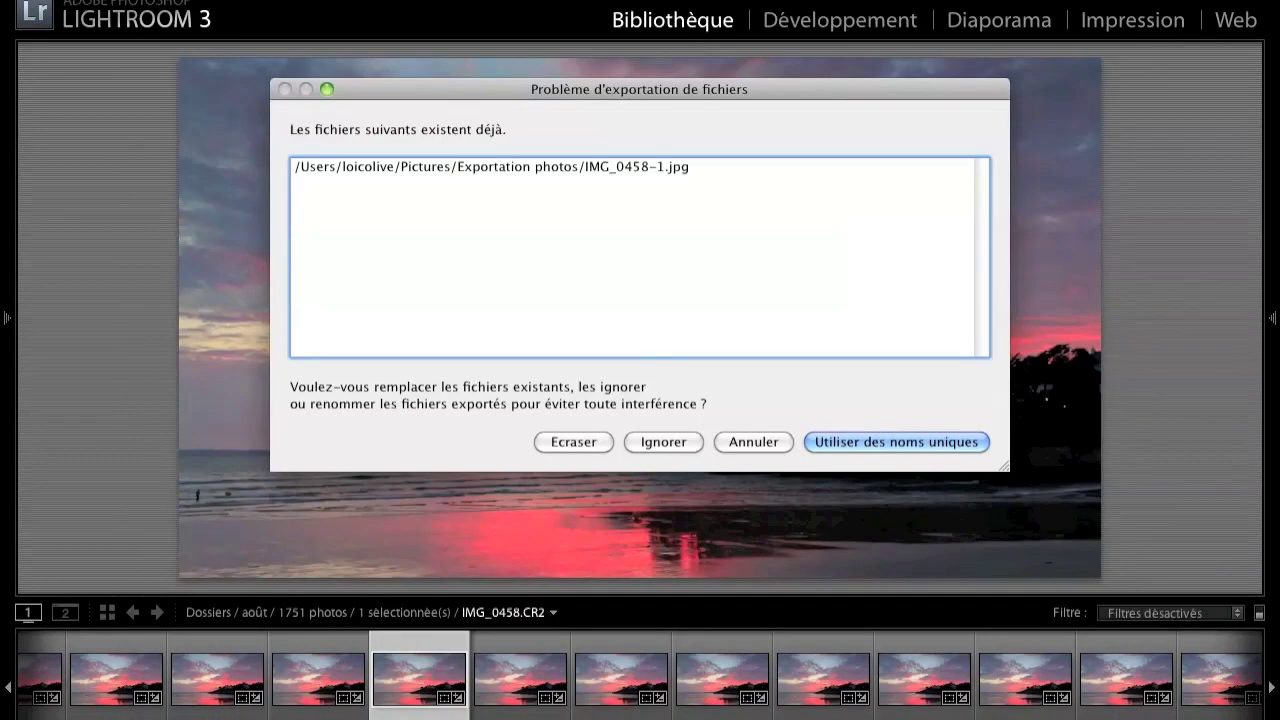
click(868, 441)
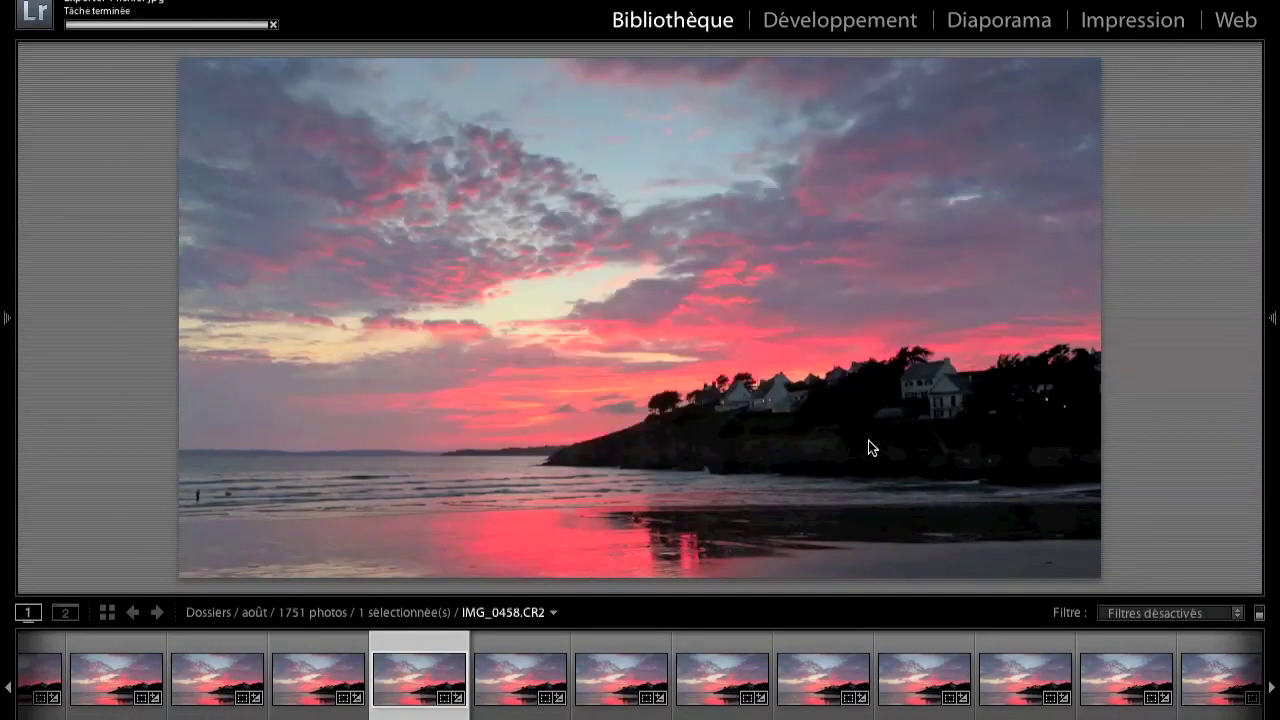
key(F9)
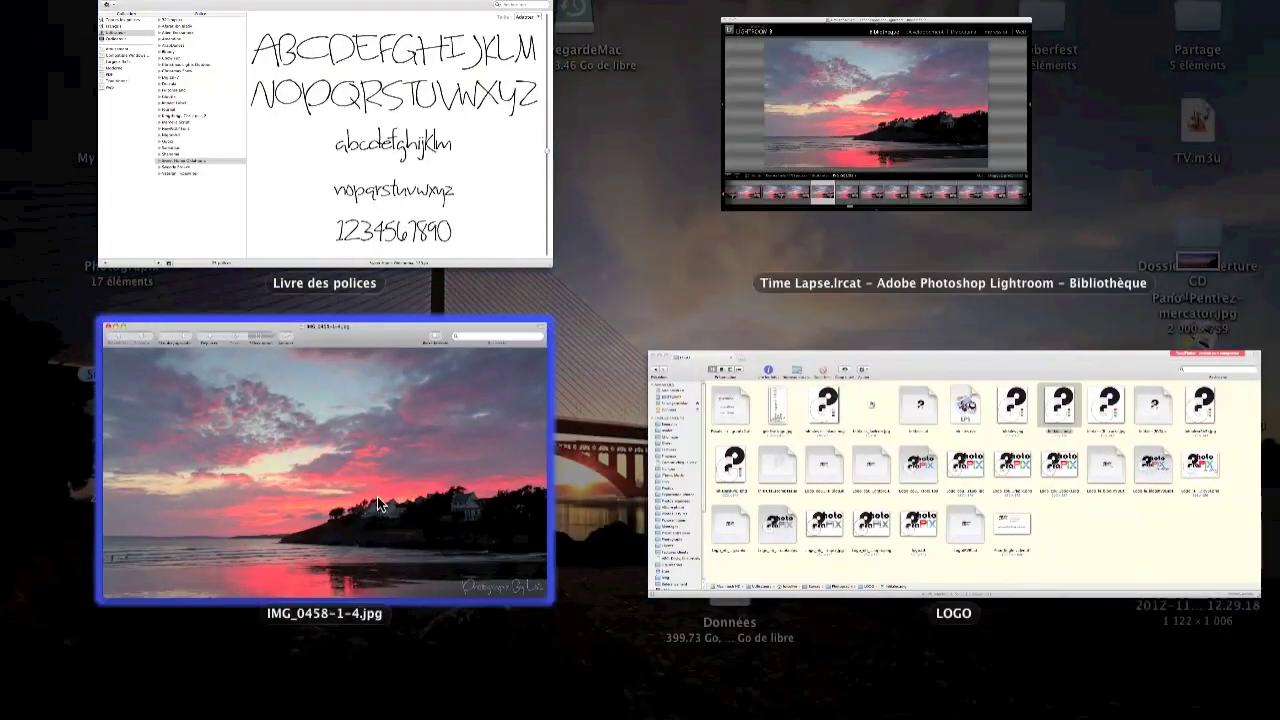
View the exported IMG_0458-1-4.jpg in Preview, then close it.
click(377, 496)
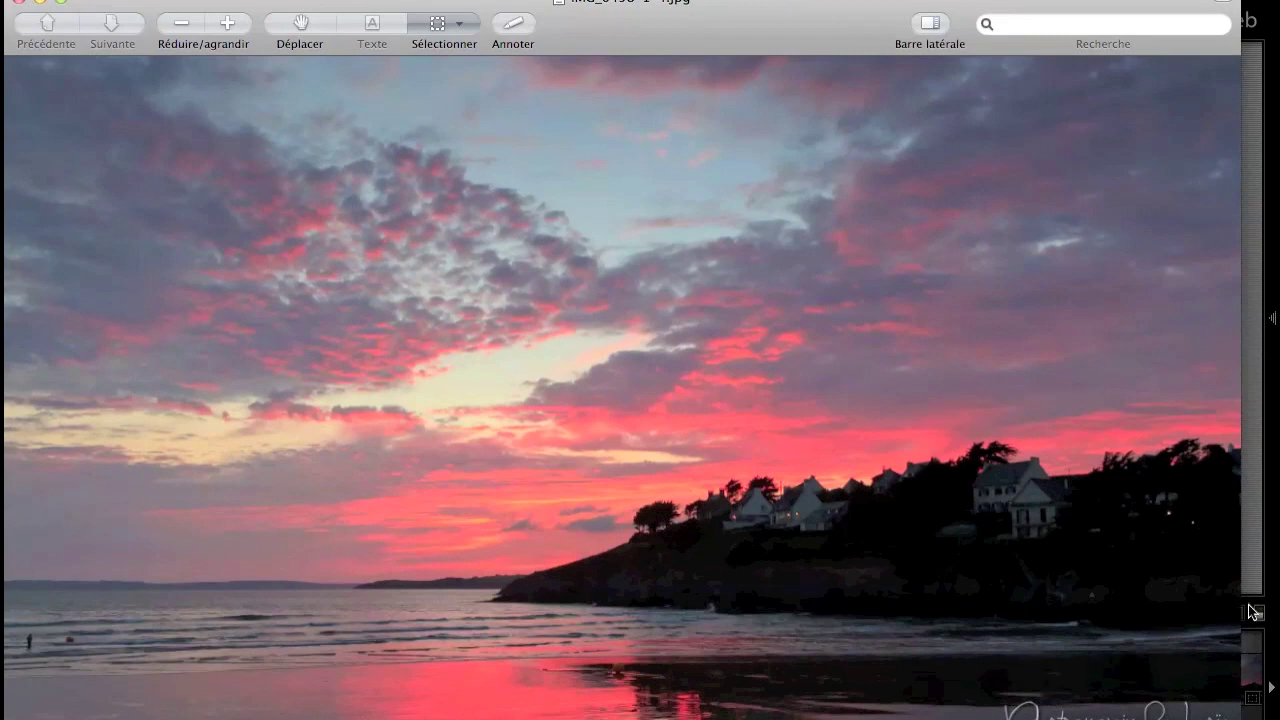
click(19, 4)
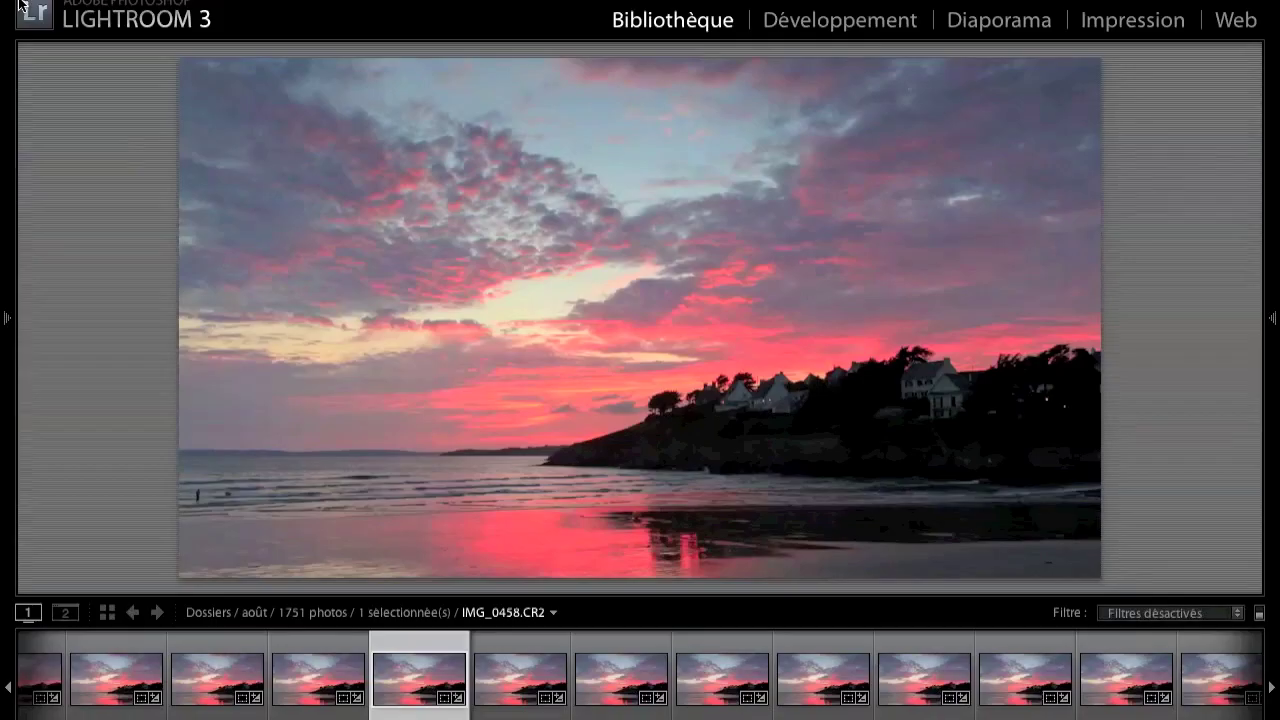
click(520, 684)
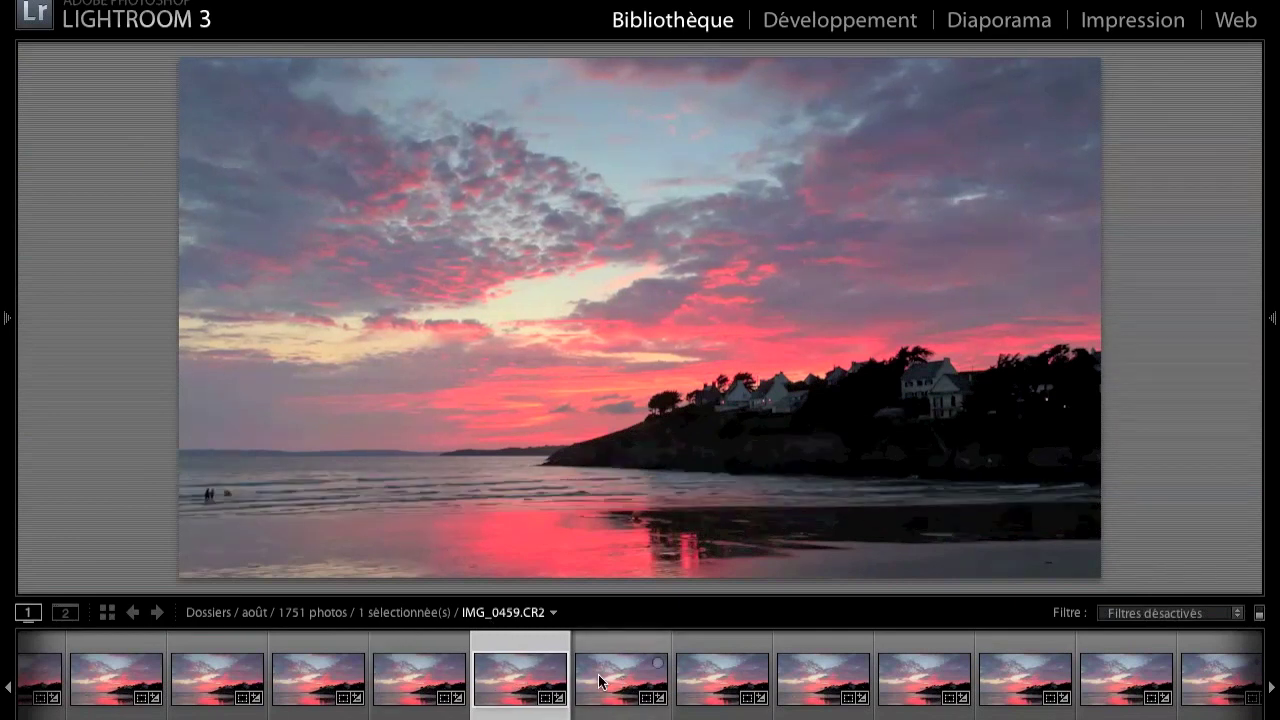
click(558, 684)
right_click(502, 684)
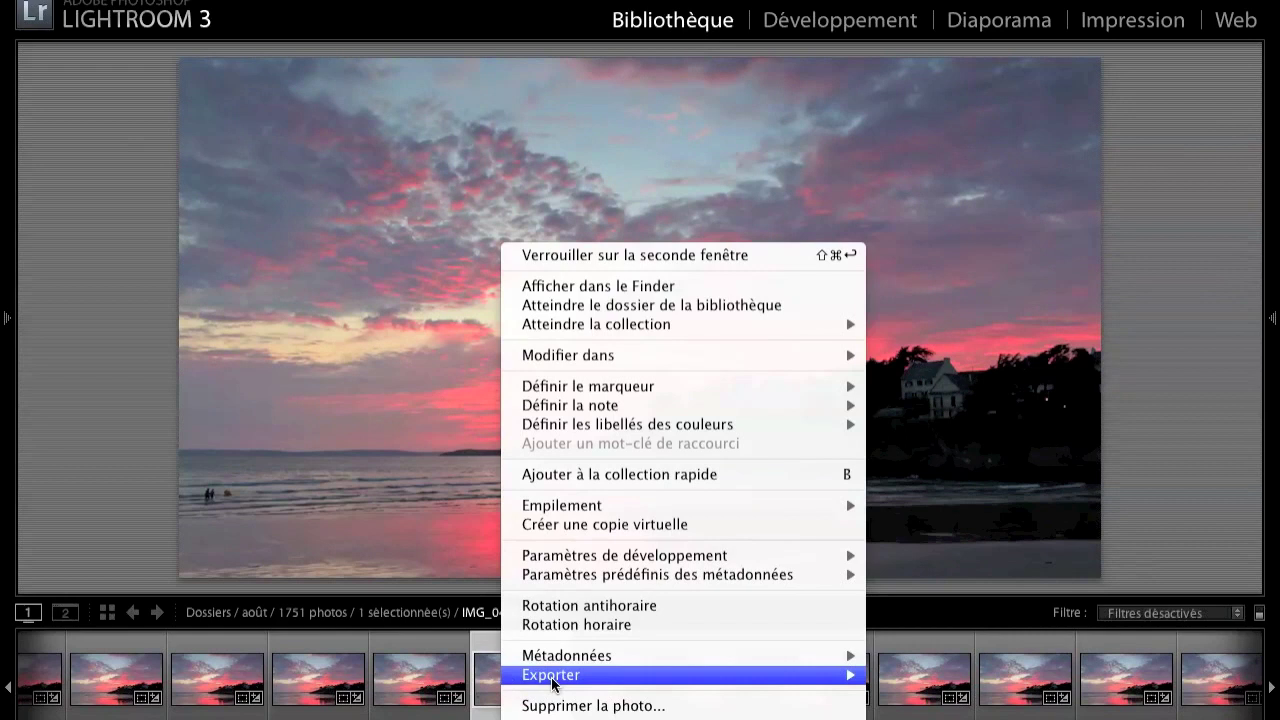
click(942, 458)
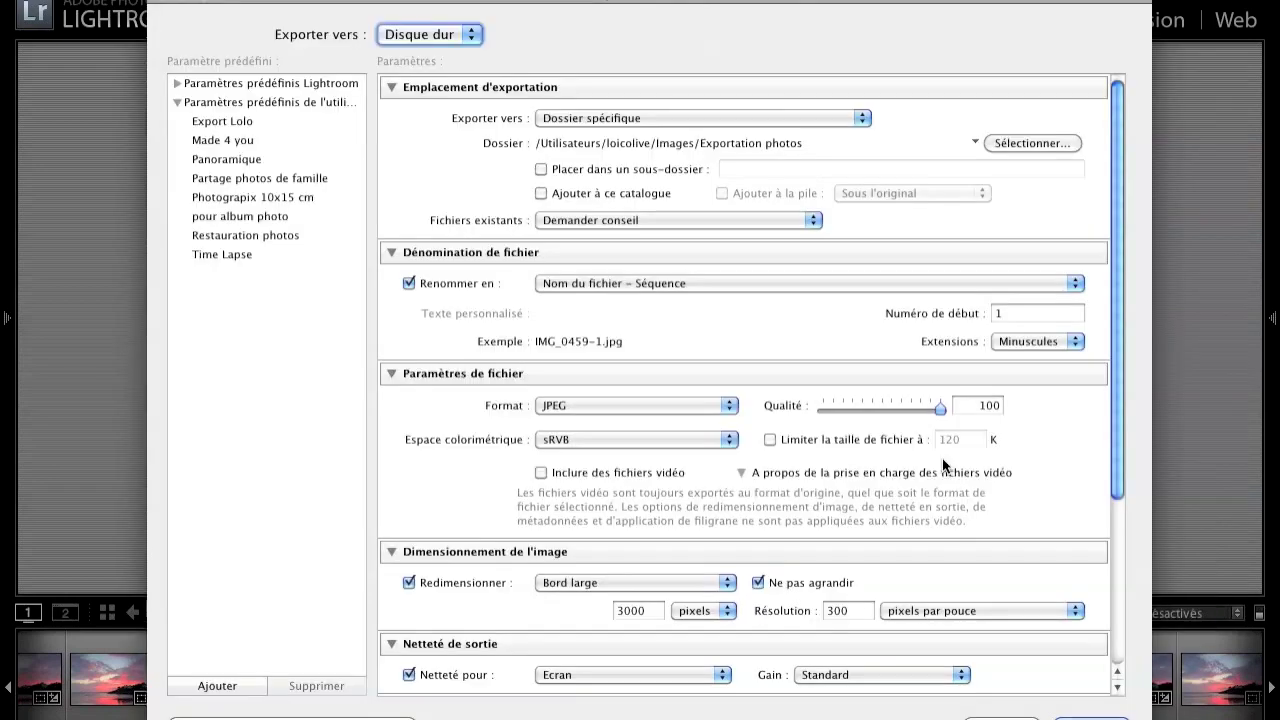
click(728, 583)
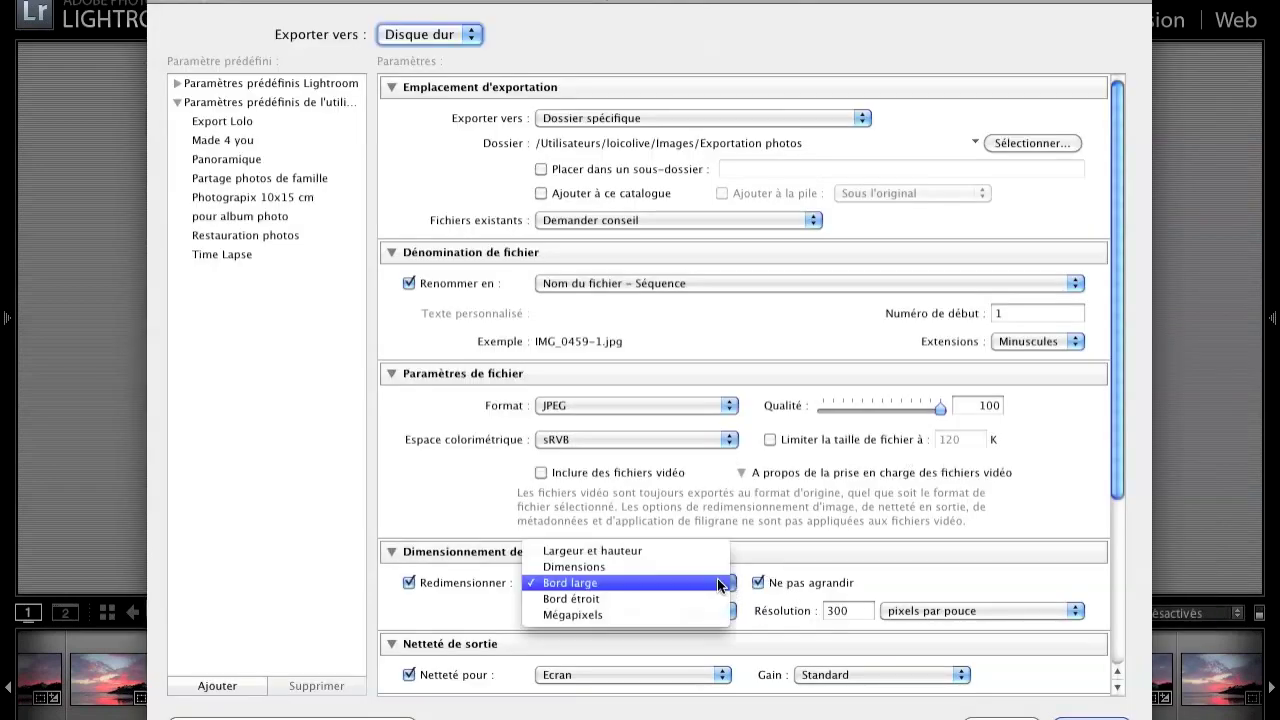
click(990, 561)
scroll(1118, 475, down, 5)
click(1092, 716)
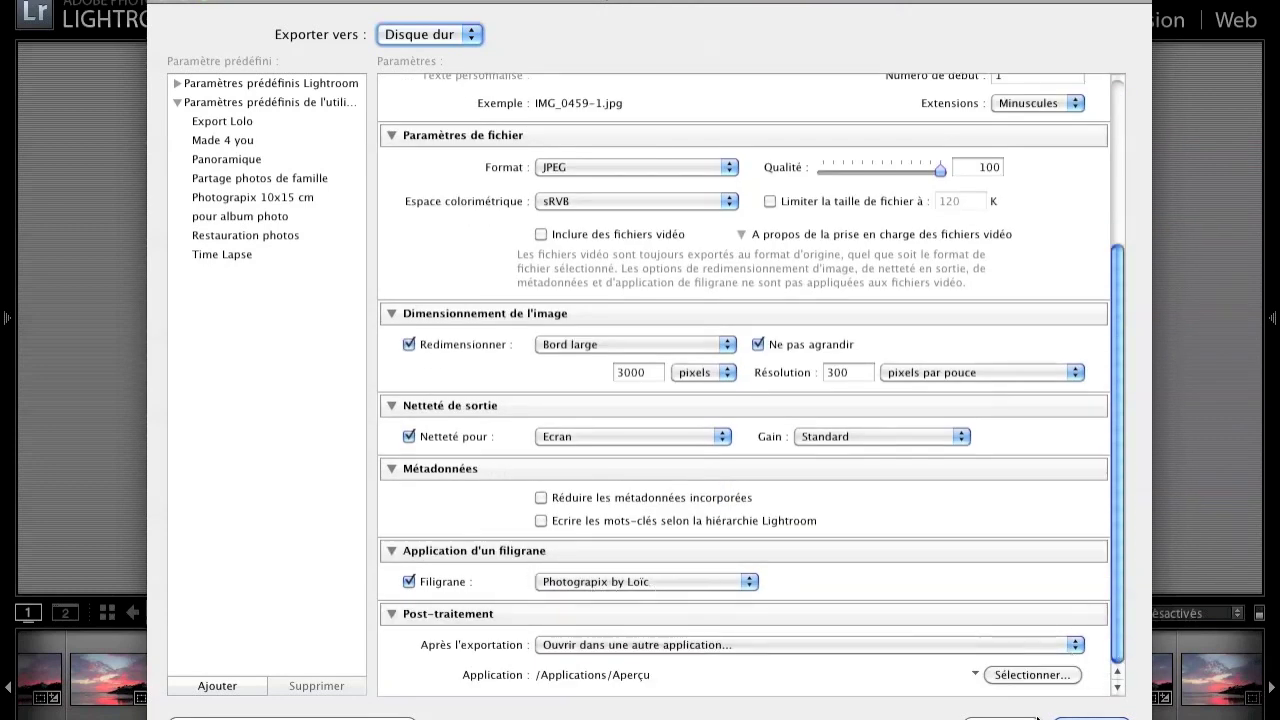
Open the Export dialog again for the sunset photo IMG_0458.
click(398, 676)
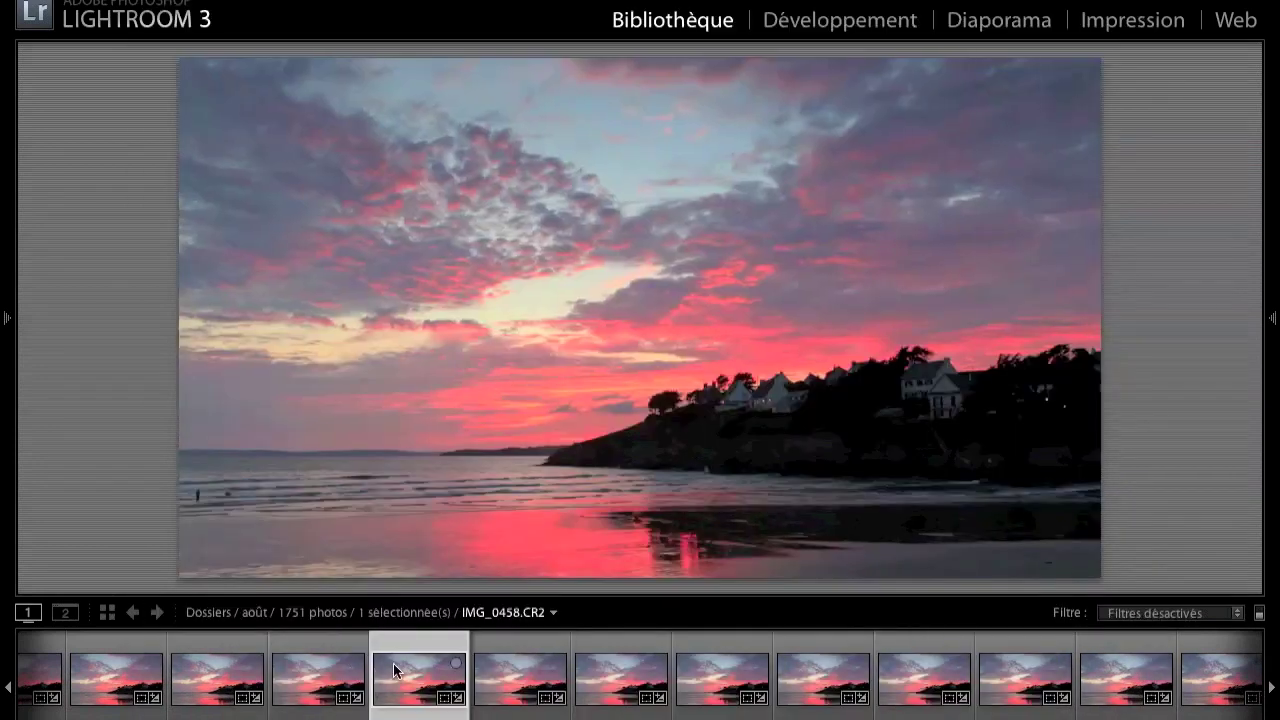
right_click(398, 676)
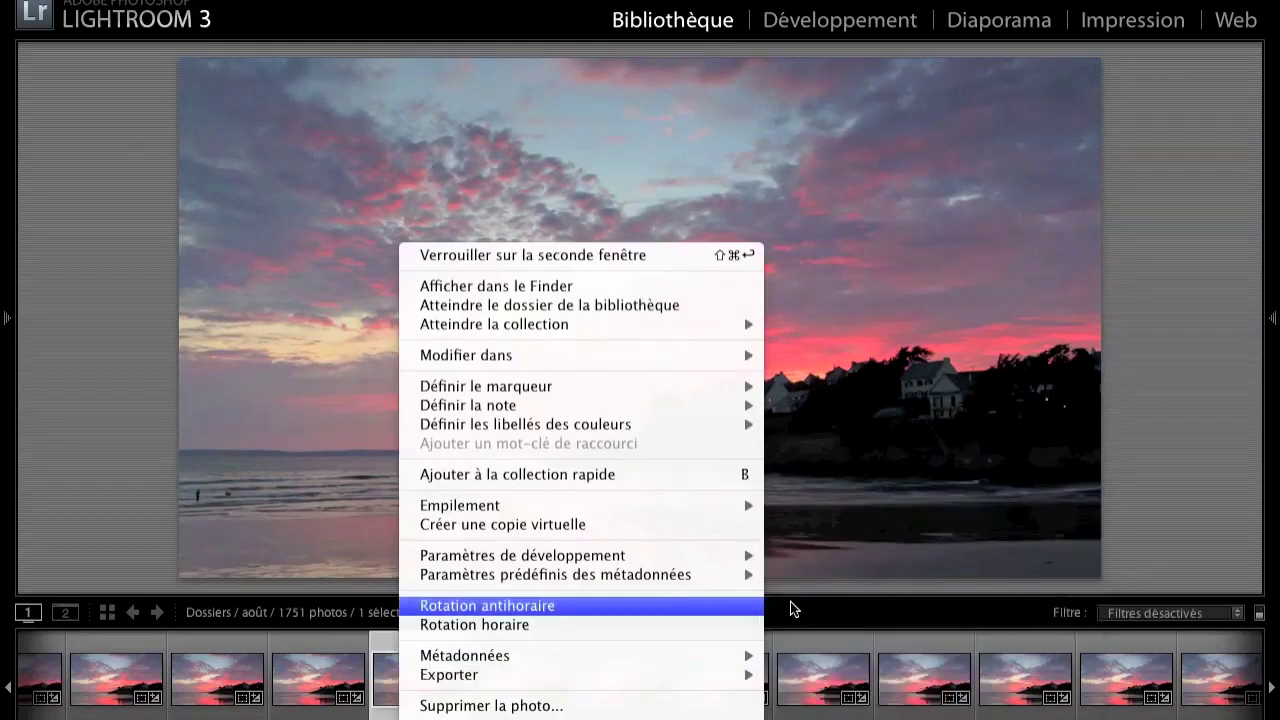
mouse_move(580, 675)
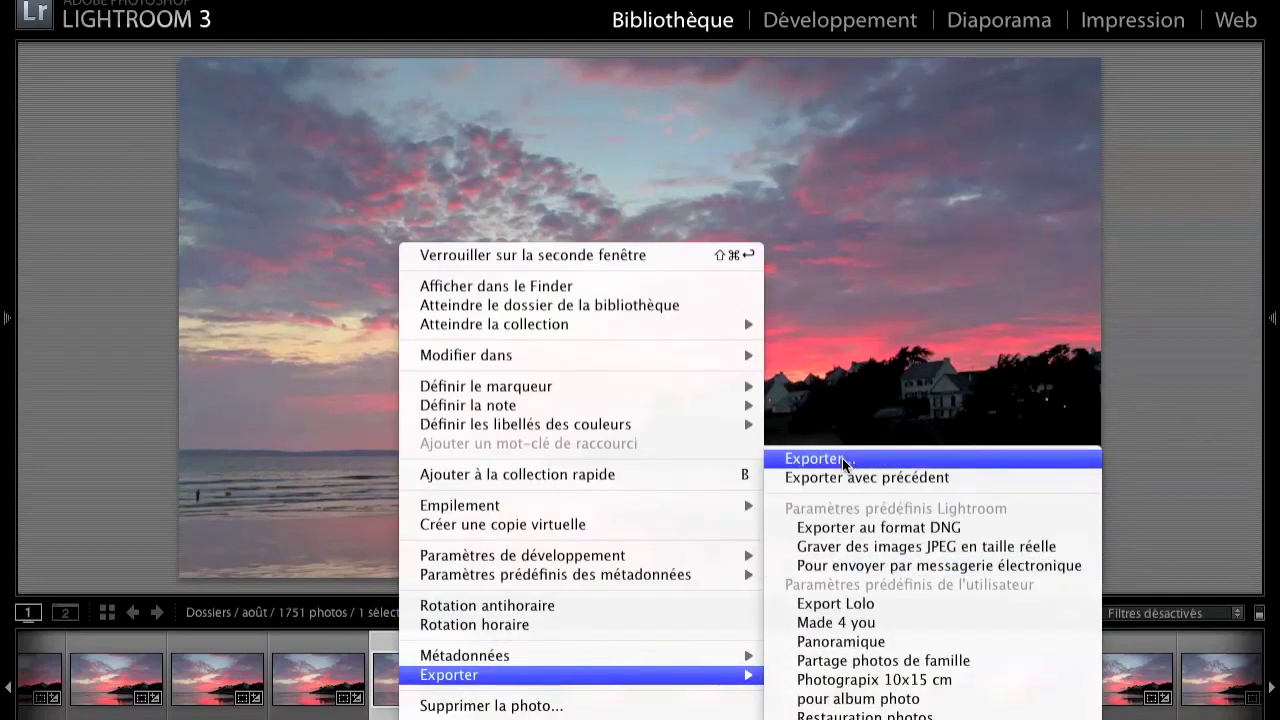
click(845, 459)
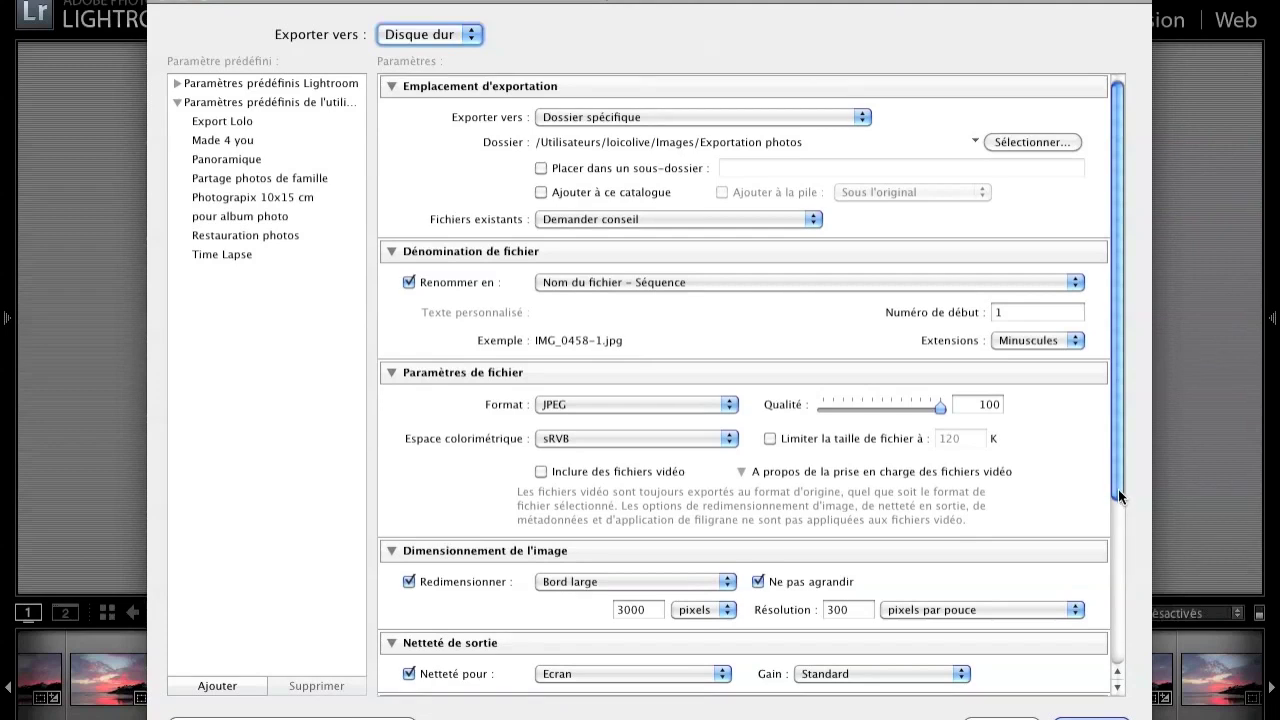
Switch the export watermark to the plain Photograpix preset.
scroll(1118, 495, down, 5)
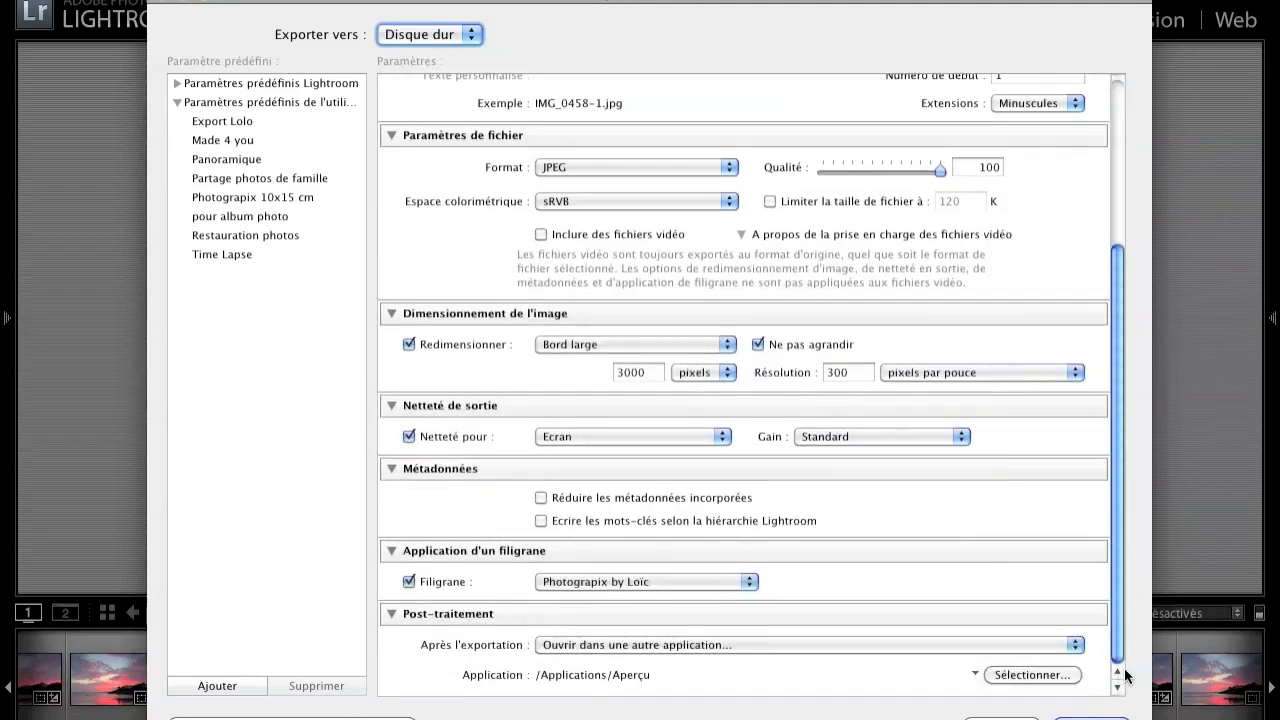
click(748, 584)
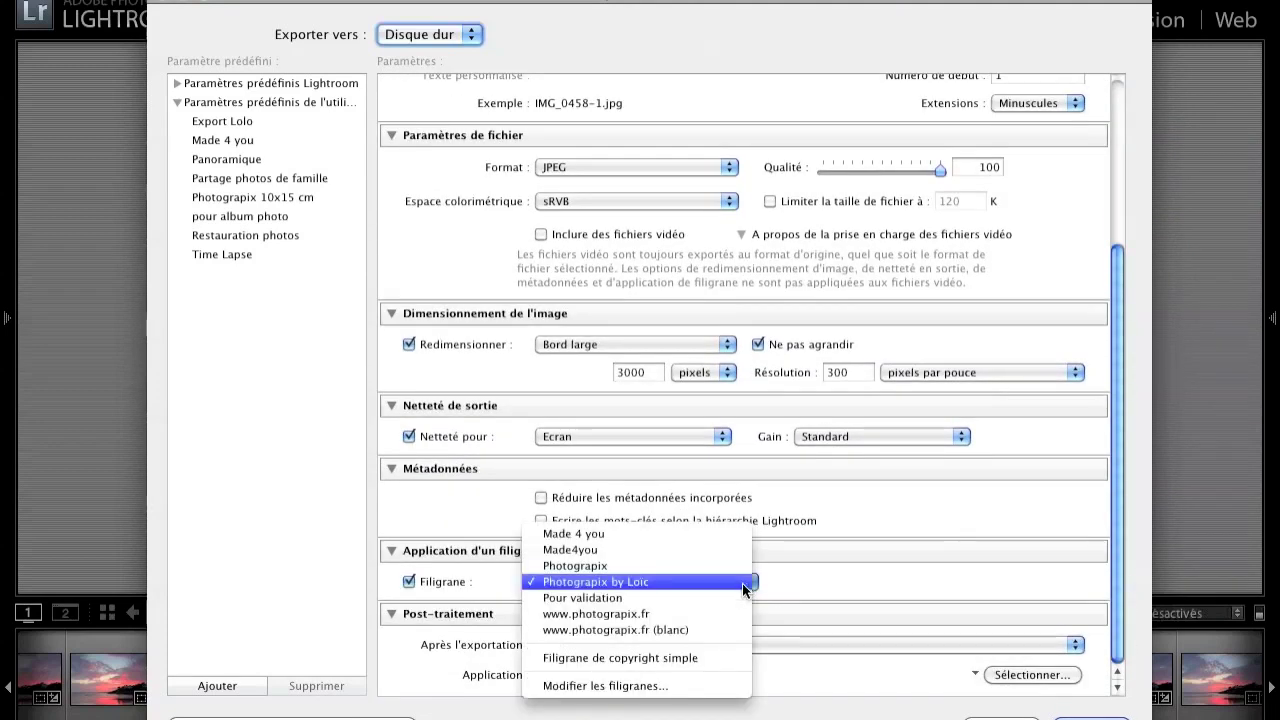
click(607, 566)
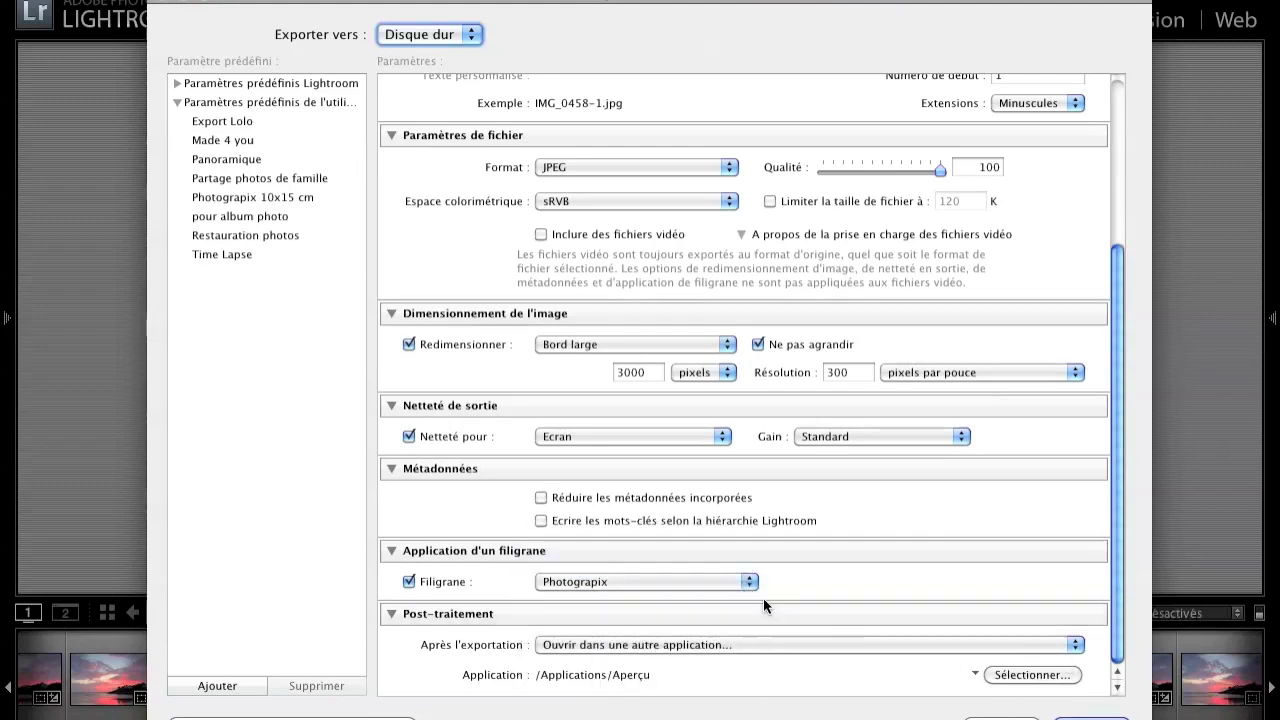
click(751, 588)
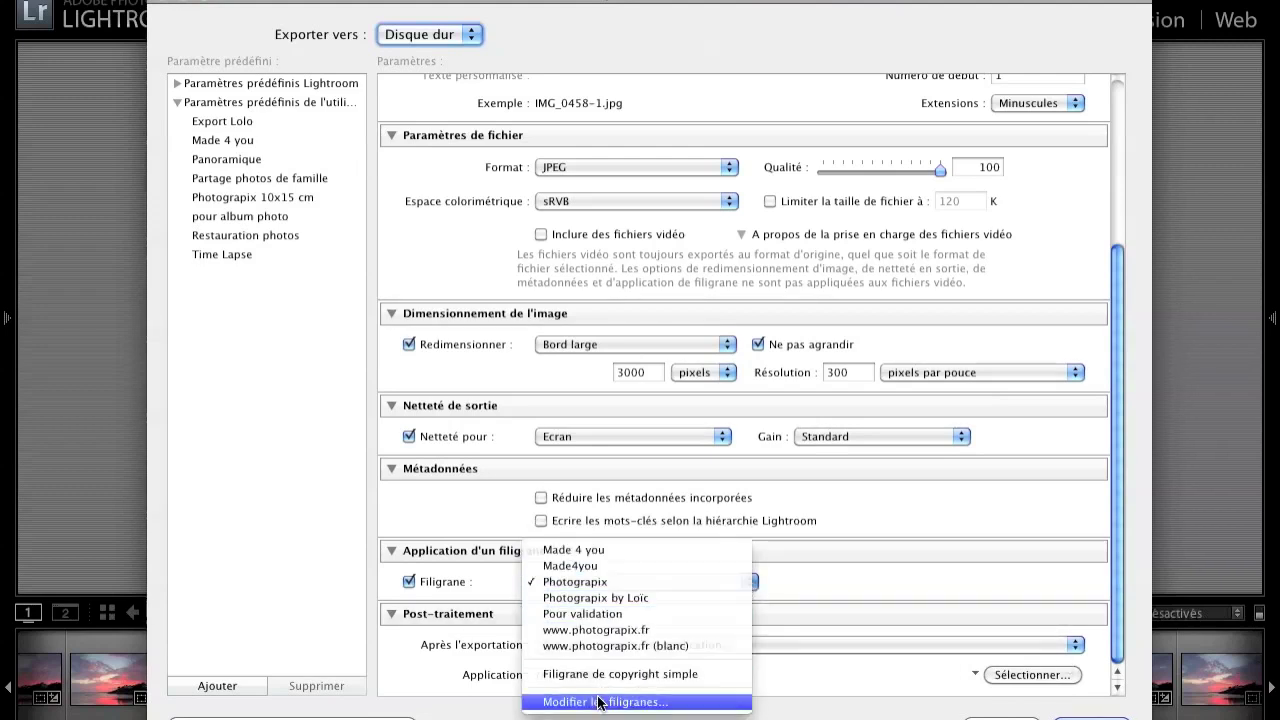
Make the watermark a graphic using the image 'Initiales noir et blanc.png'.
click(600, 700)
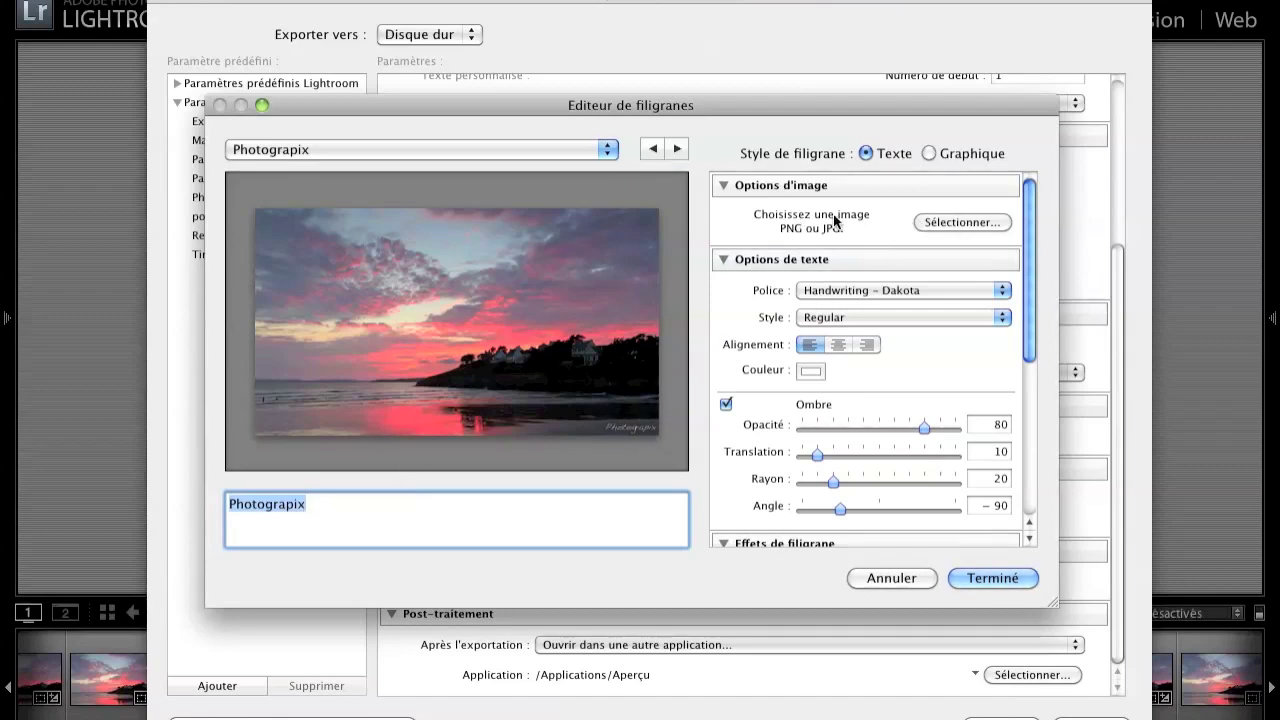
click(959, 218)
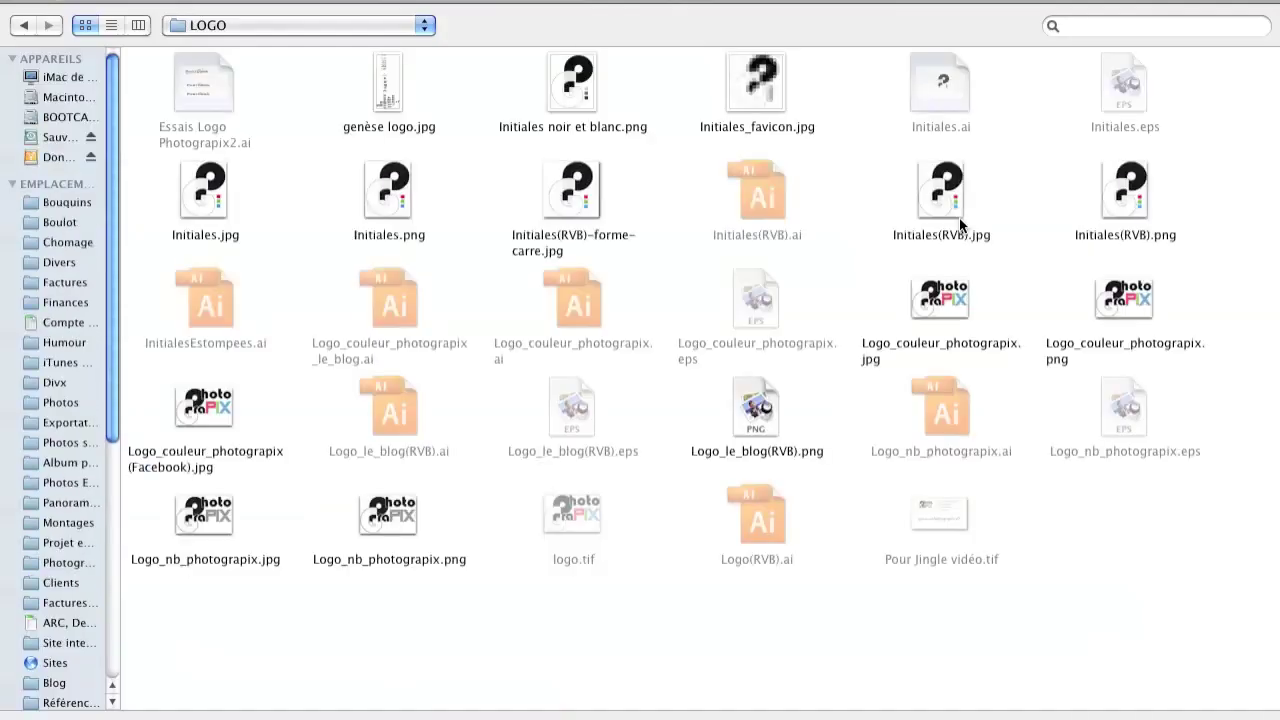
click(566, 86)
key(Return)
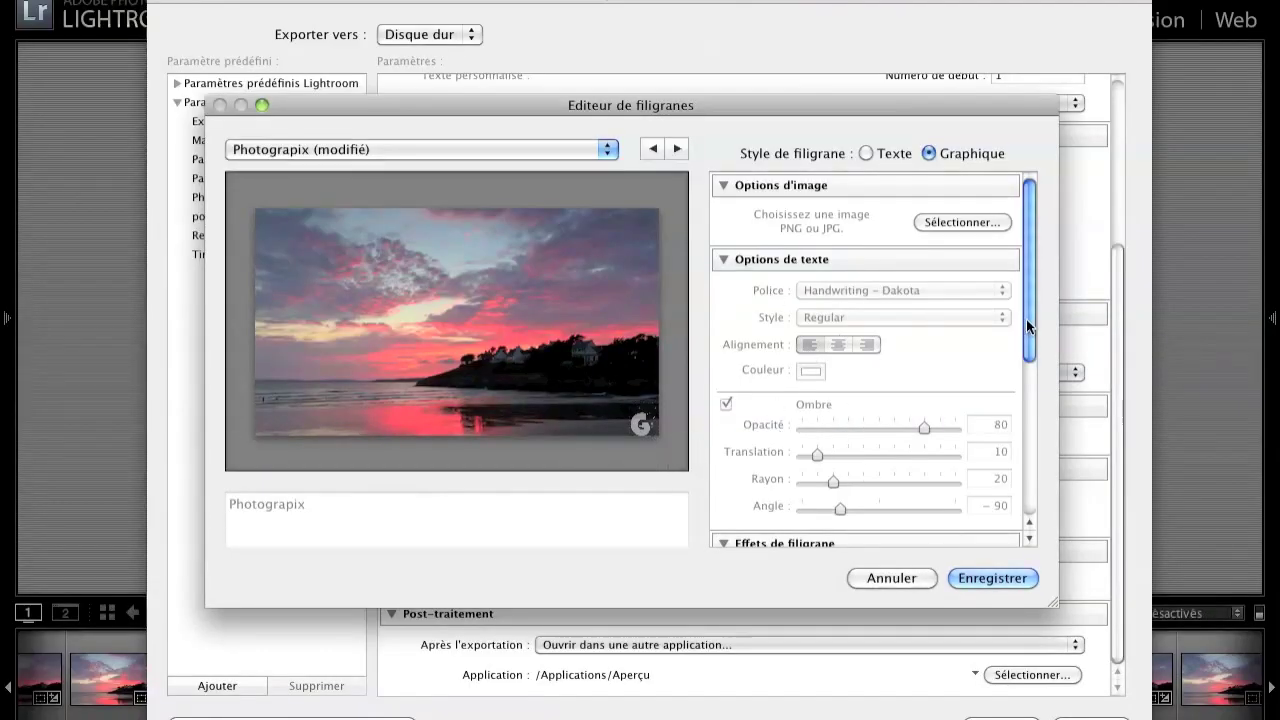
Give the logo watermark opacity 80, proportional size 8 and horizontal inset 2.
scroll(860, 330, down, 2)
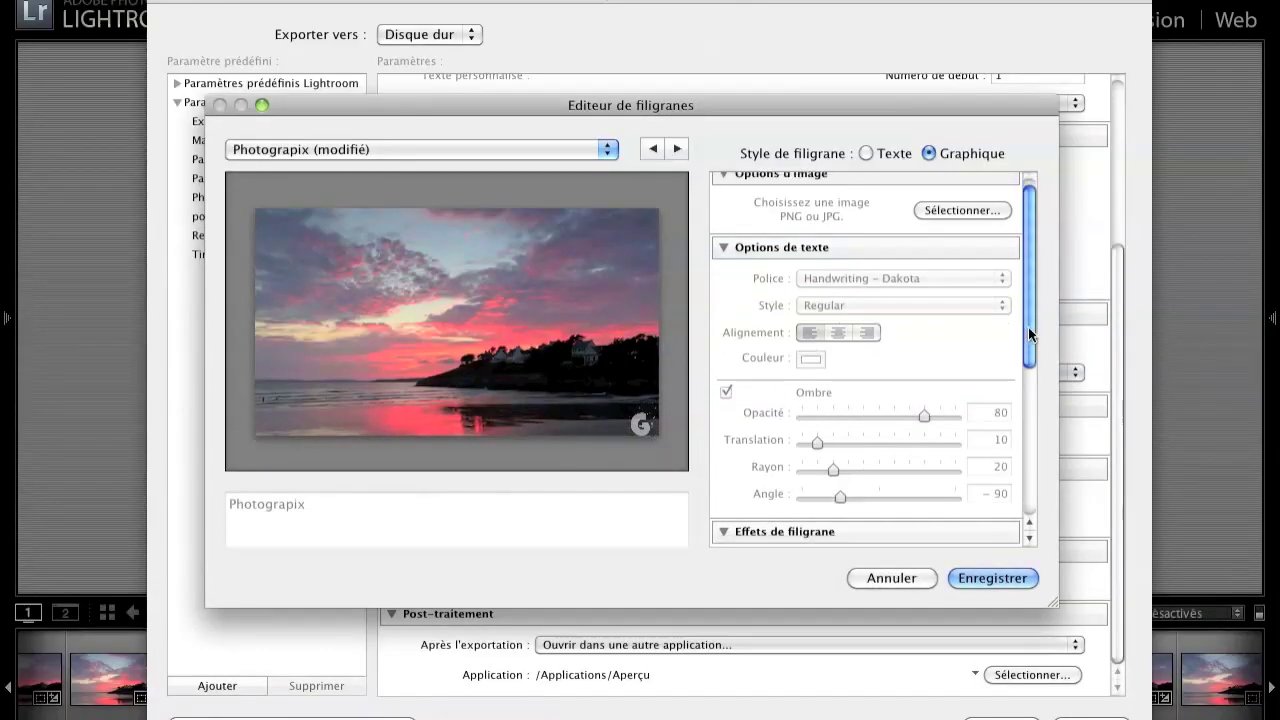
click(723, 239)
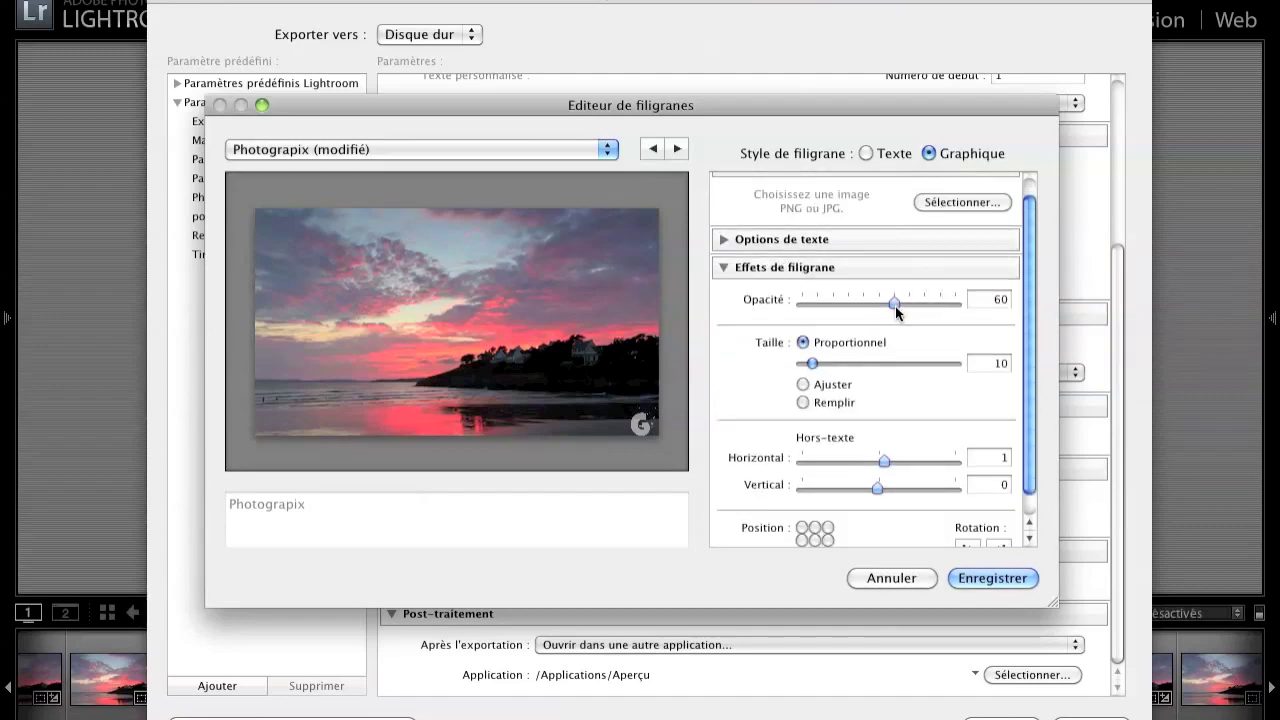
mouse_move(893, 301)
mouse_down()
mouse_move(1021, 305)
mouse_move(872, 313)
mouse_move(923, 315)
mouse_up()
drag(815, 361, 811, 357)
drag(883, 460, 882, 489)
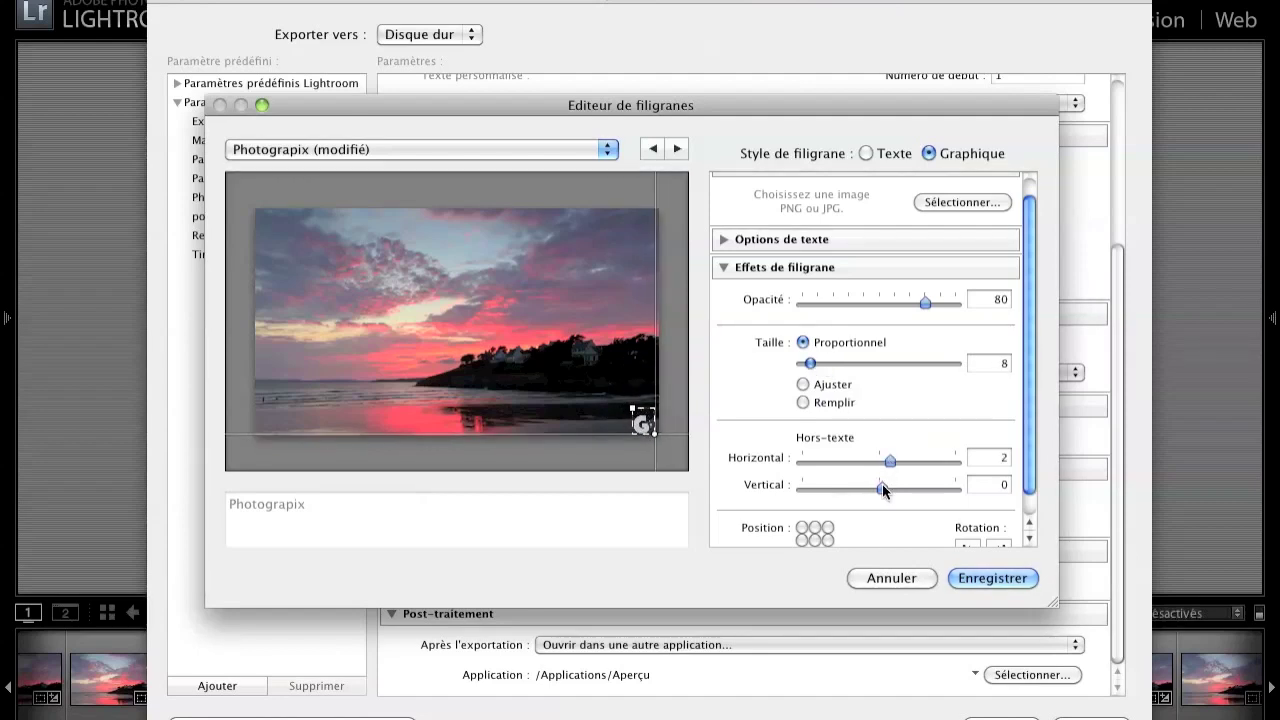
Save the logo watermark as the 'Photograpix (logo)' preset and export the sunset photo.
click(984, 580)
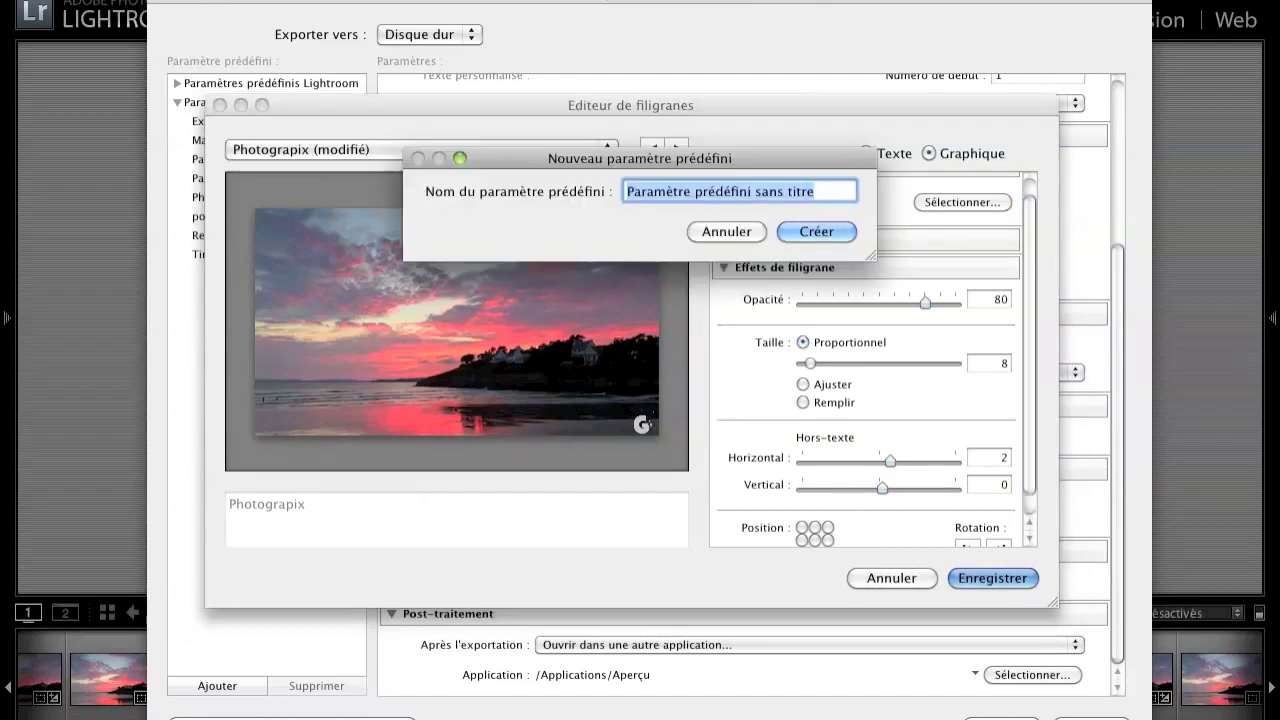
text(Photograpix (logo))
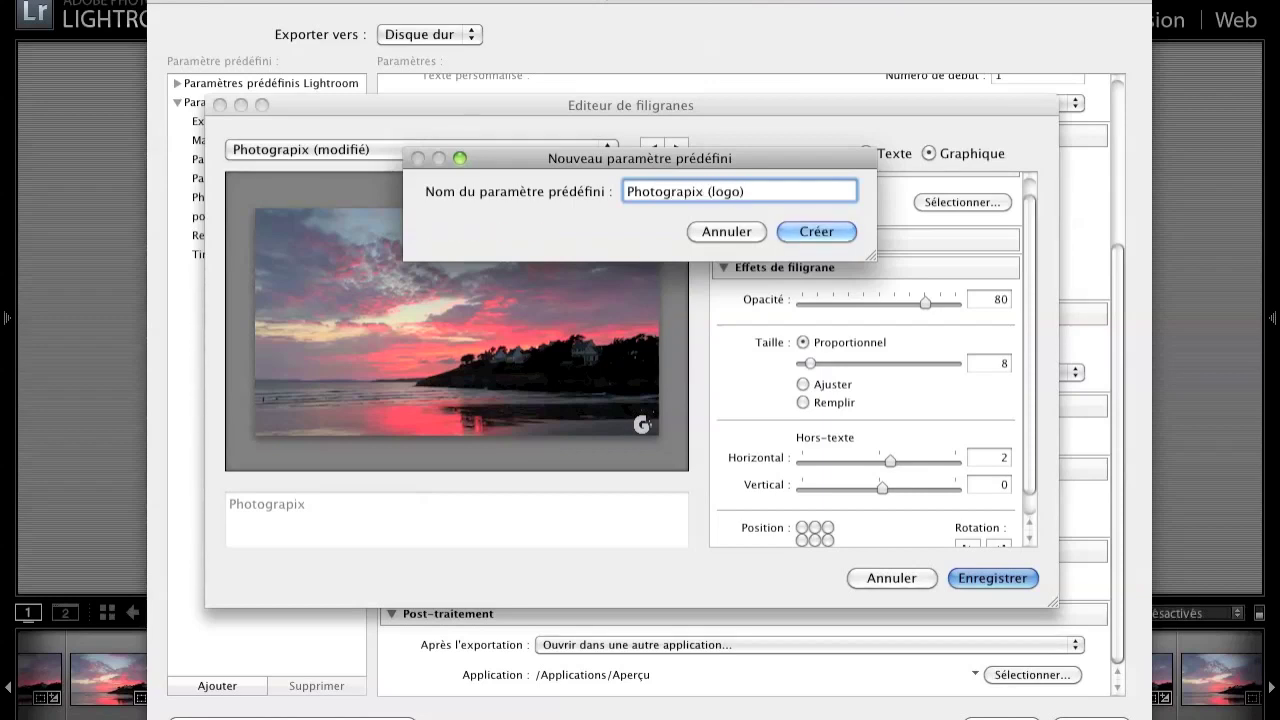
click(828, 236)
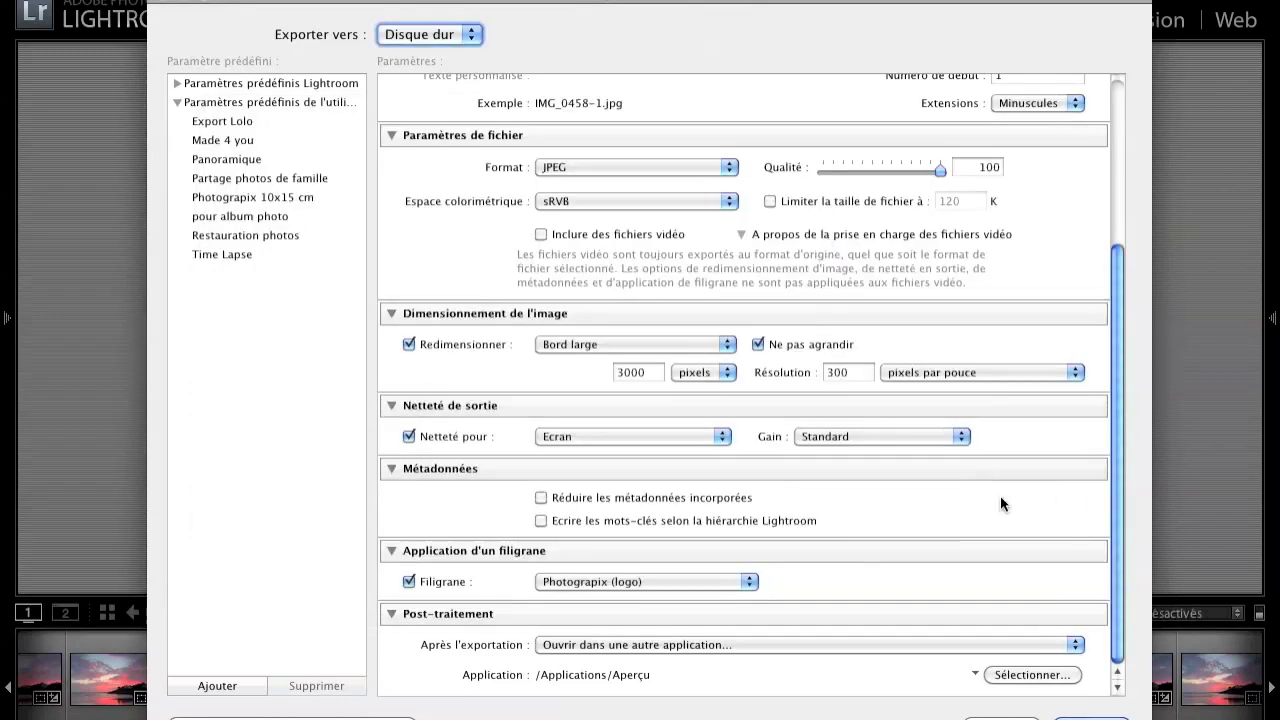
click(1093, 716)
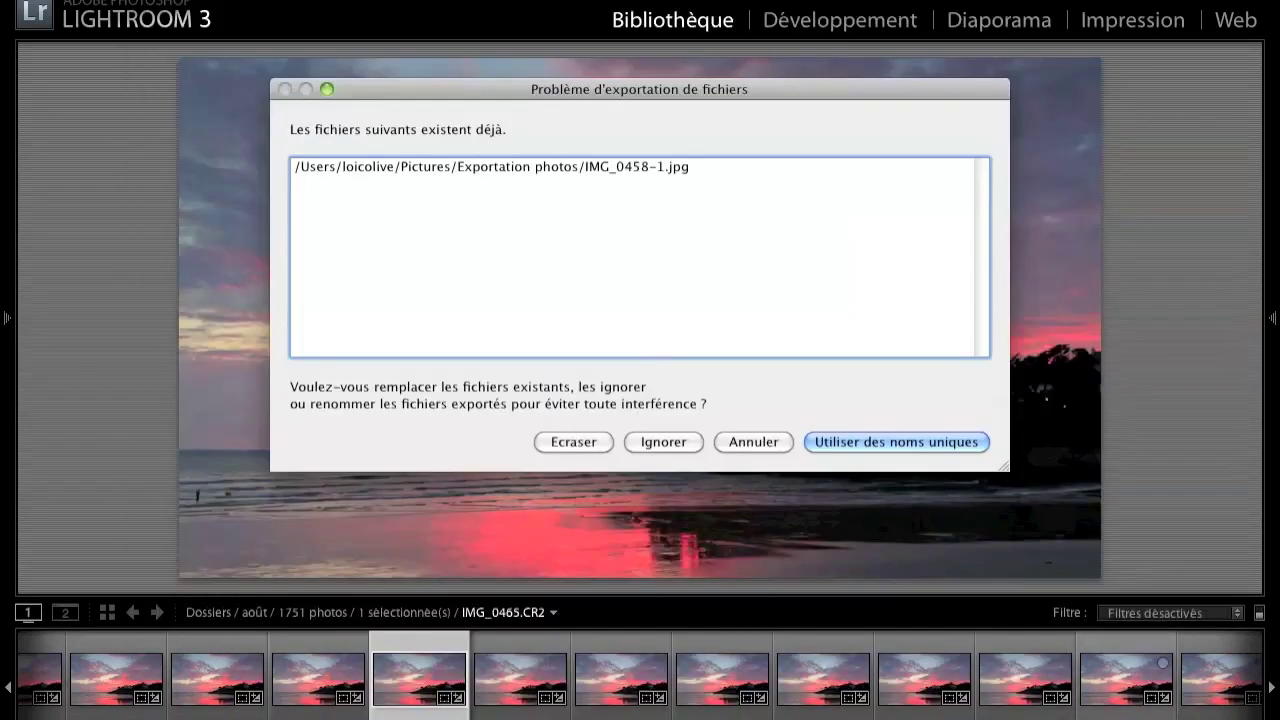
Export under a unique name as IMG_0458-1-5.jpg, then close the Aperçu preview.
click(848, 437)
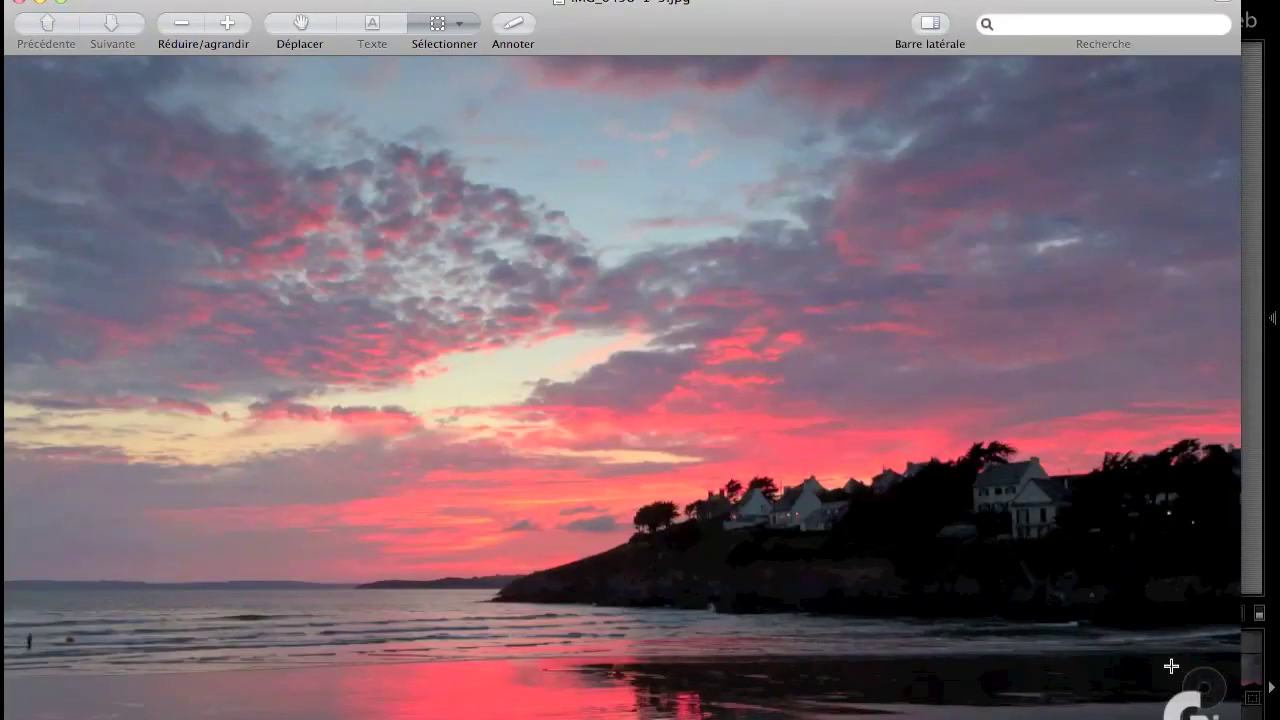
click(20, 3)
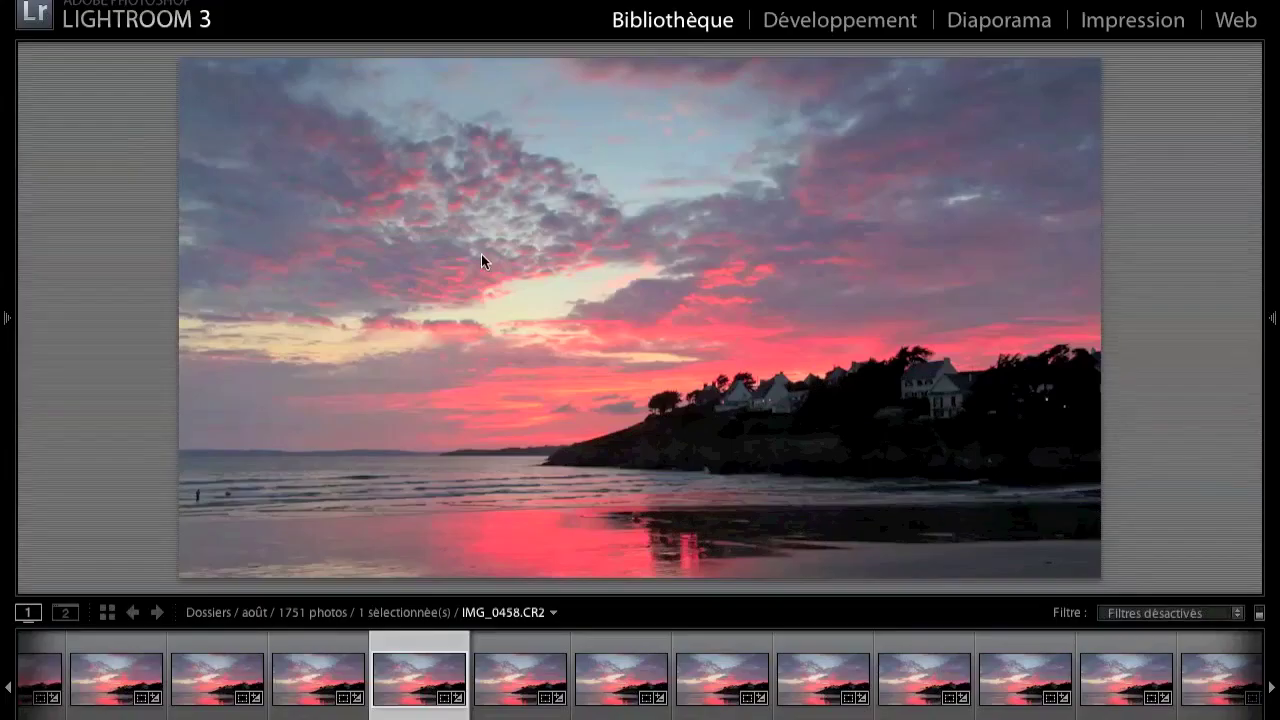
Reopen IMG_0458's export settings and check that Photograpix (logo) is the chosen watermark.
right_click(418, 687)
mouse_move(592, 675)
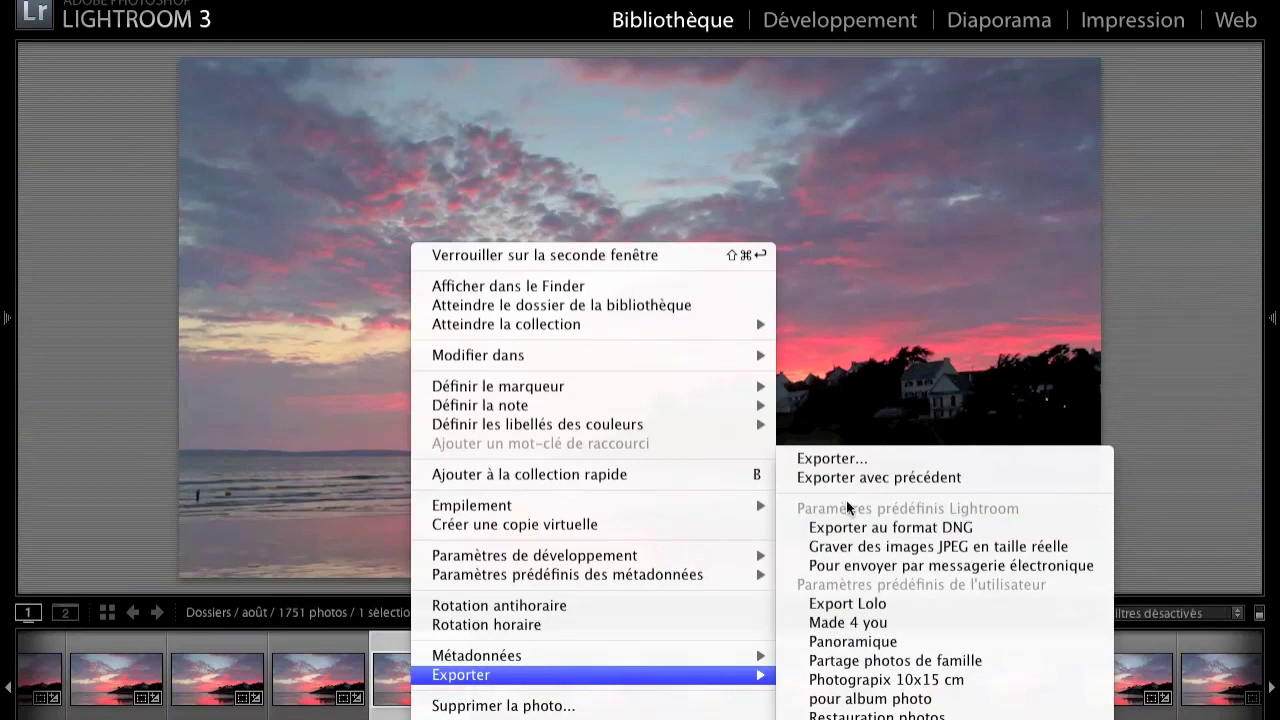
click(830, 463)
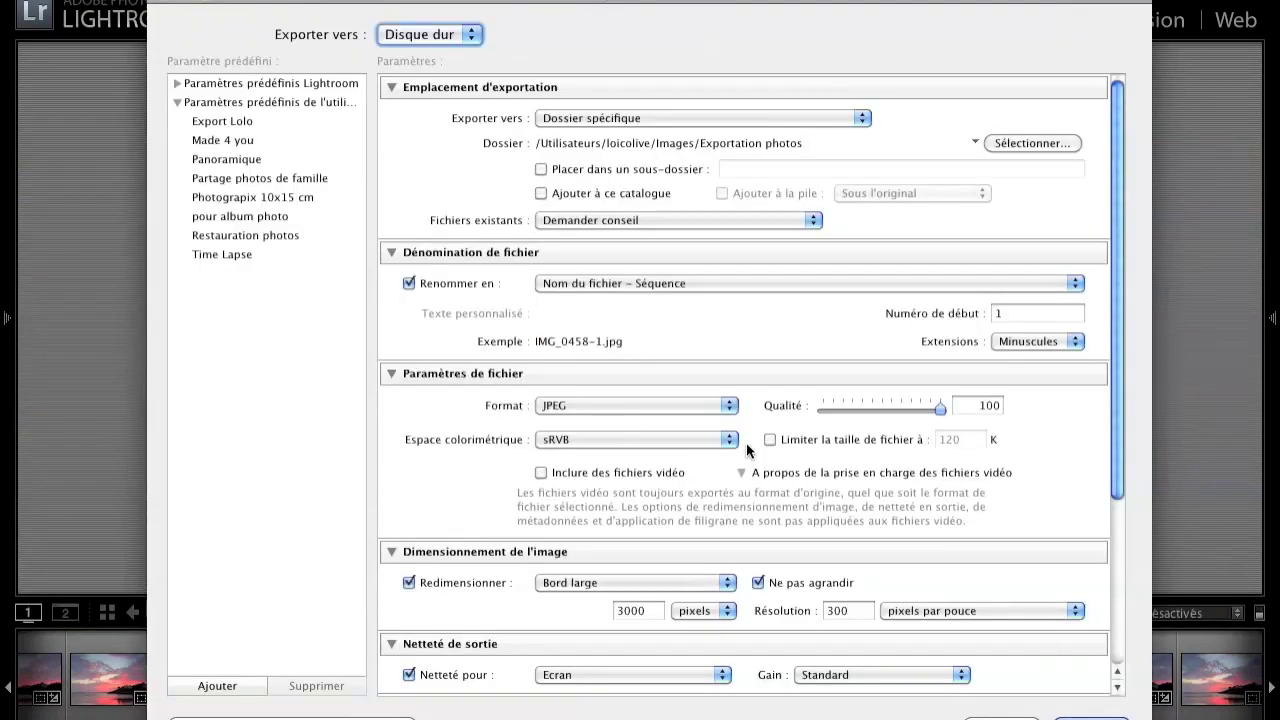
scroll(740, 590, down, 5)
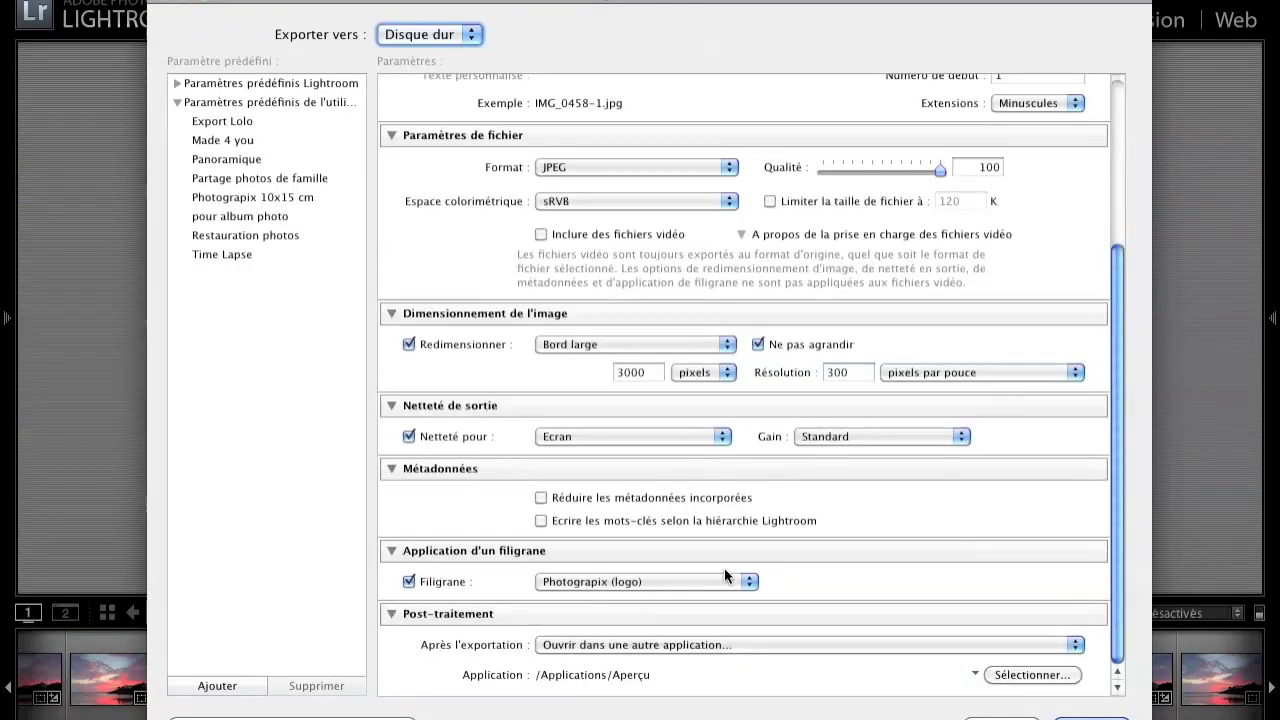
click(753, 582)
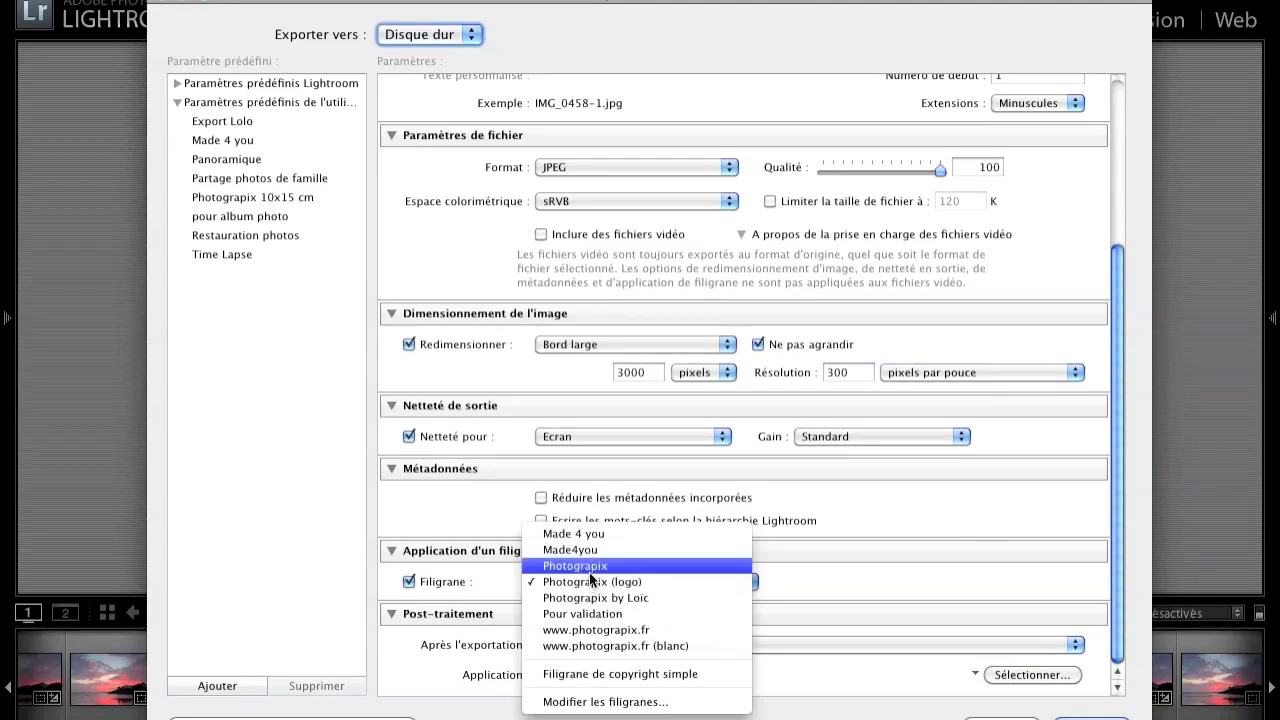
key(Escape)
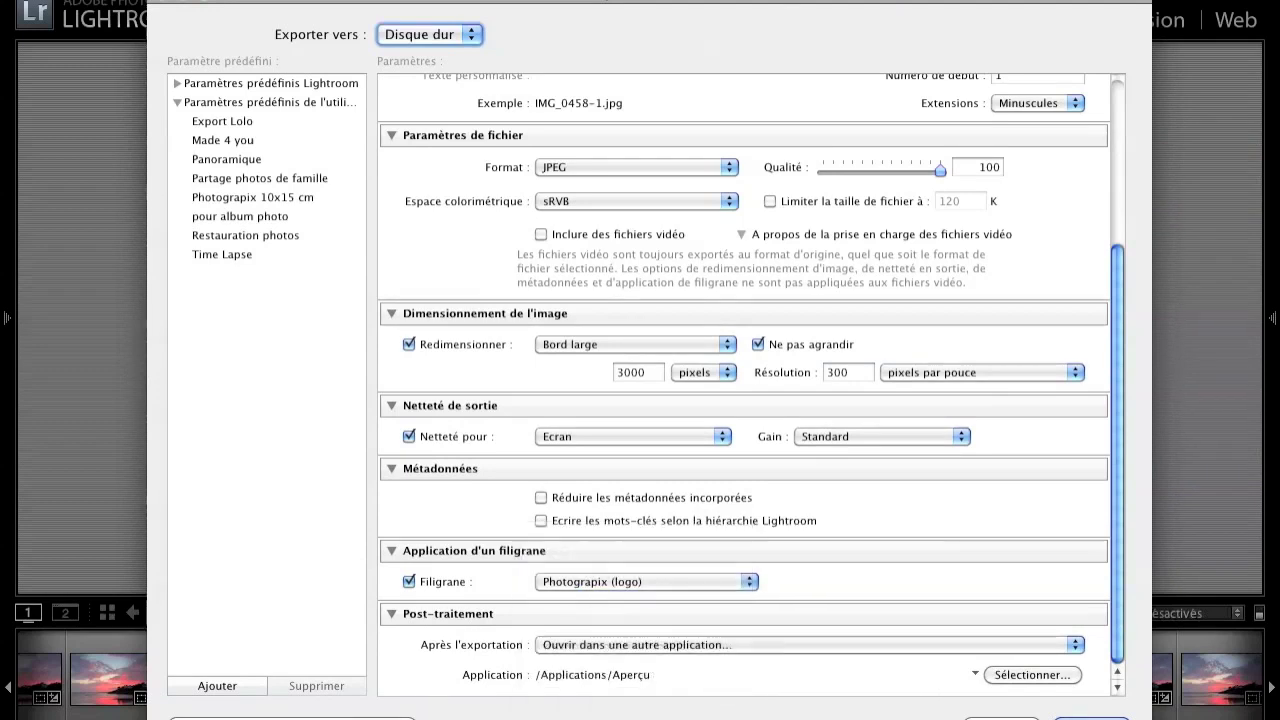